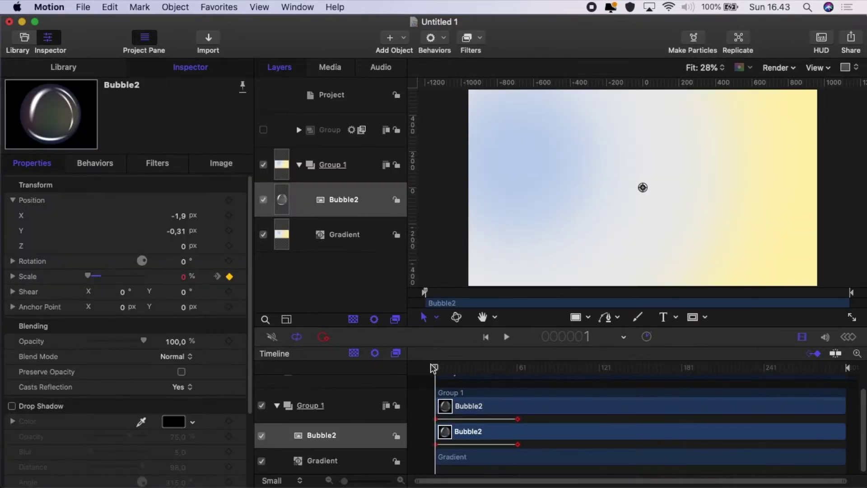
Review Bubble2's keyframed scale animation between frames 1 and 61 by scrubbing and playing it, returning to frame 1.
{"action": "left_click_drag", "start_coordinate": [436, 367], "coordinate": [519, 373]}
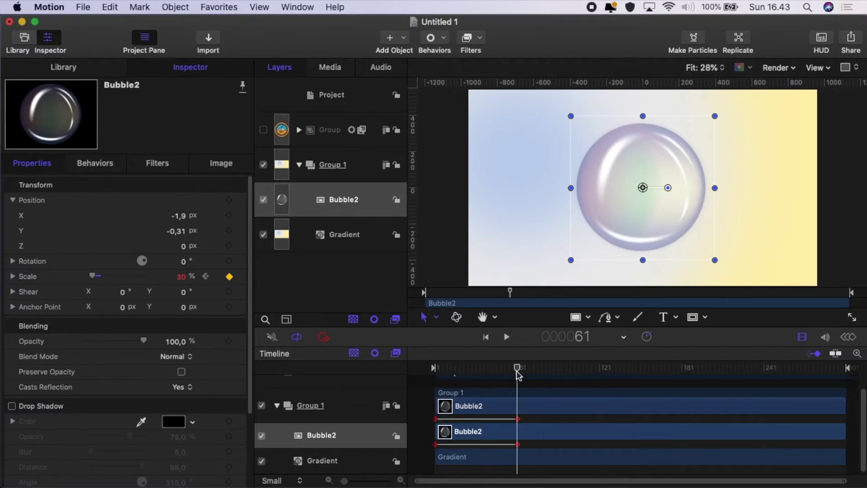
{"action": "left_click", "coordinate": [230, 276]}
{"action": "key", "text": "Home"}
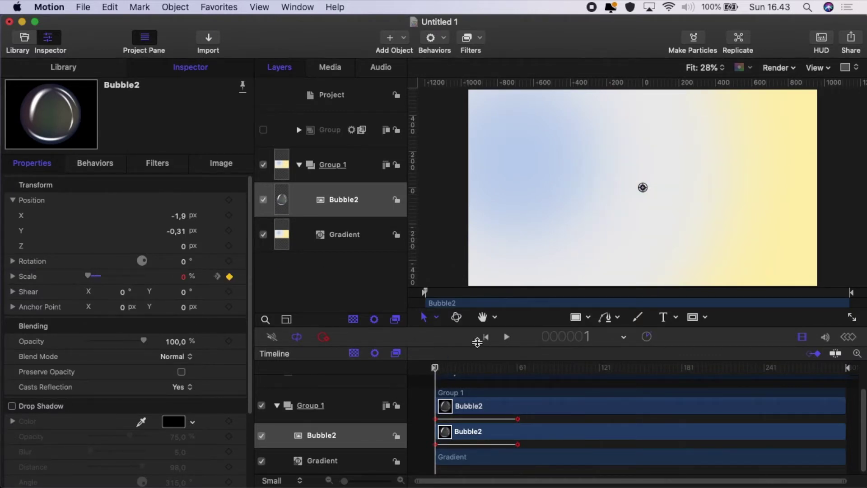
{"action": "left_click", "coordinate": [508, 338]}
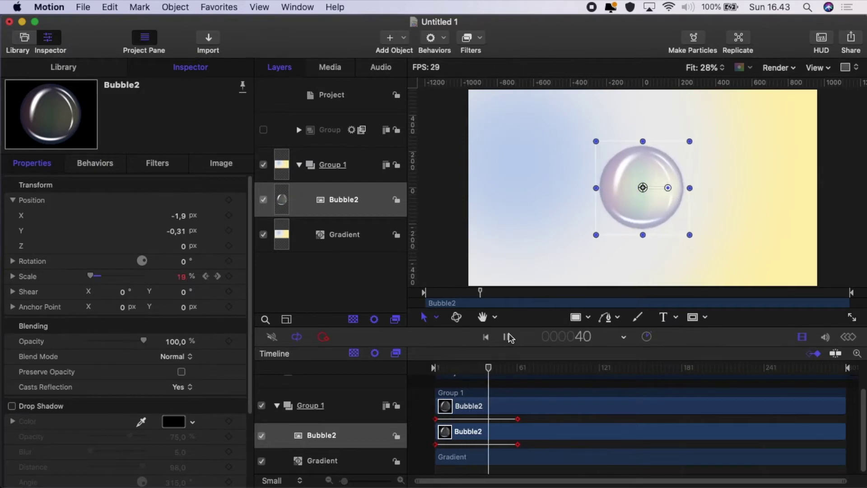
{"action": "left_click", "coordinate": [538, 368]}
{"action": "left_click_drag", "start_coordinate": [540, 368], "coordinate": [429, 383]}
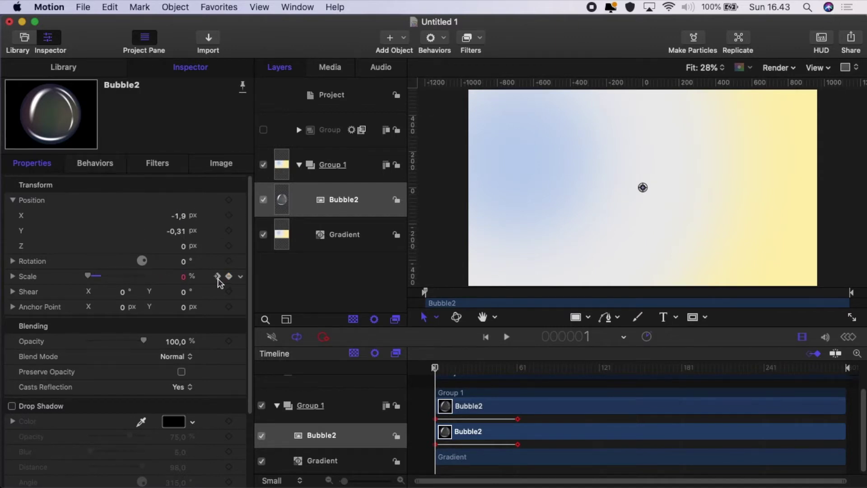
Add a Quantize parameter behavior to Bubble2's Scale and play back the animation from the first frame.
{"action": "left_click", "coordinate": [242, 278]}
{"action": "mouse_move", "coordinate": [304, 395]}
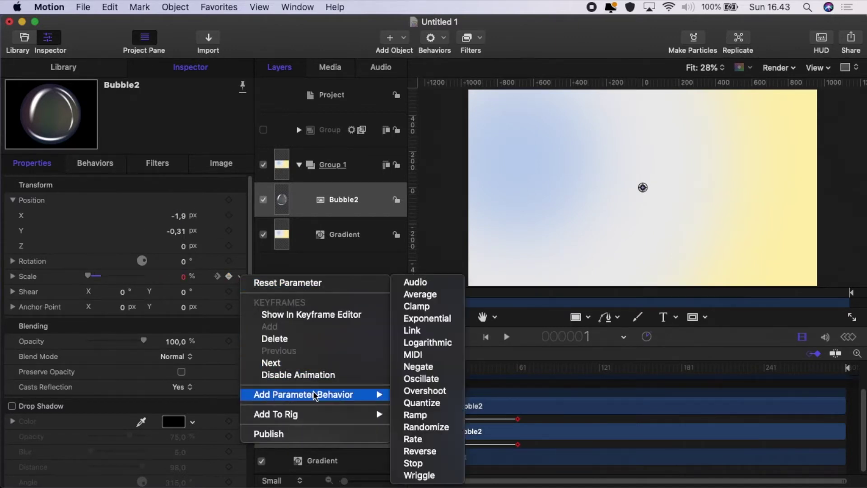
{"action": "left_click", "coordinate": [427, 403]}
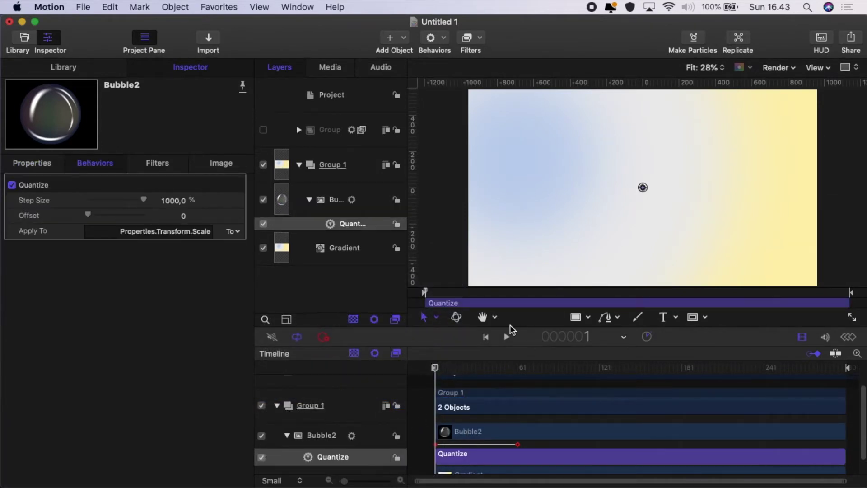
{"action": "left_click", "coordinate": [507, 339]}
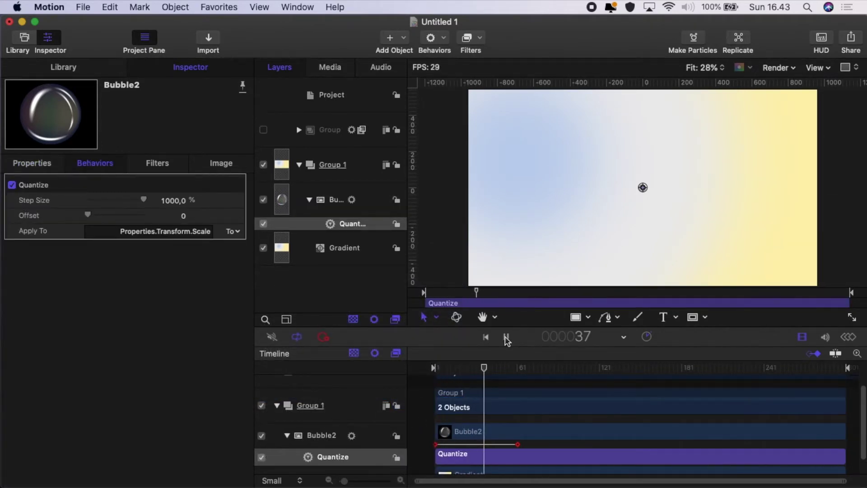
{"action": "left_click", "coordinate": [506, 338]}
{"action": "left_click_drag", "start_coordinate": [526, 368], "coordinate": [435, 368]}
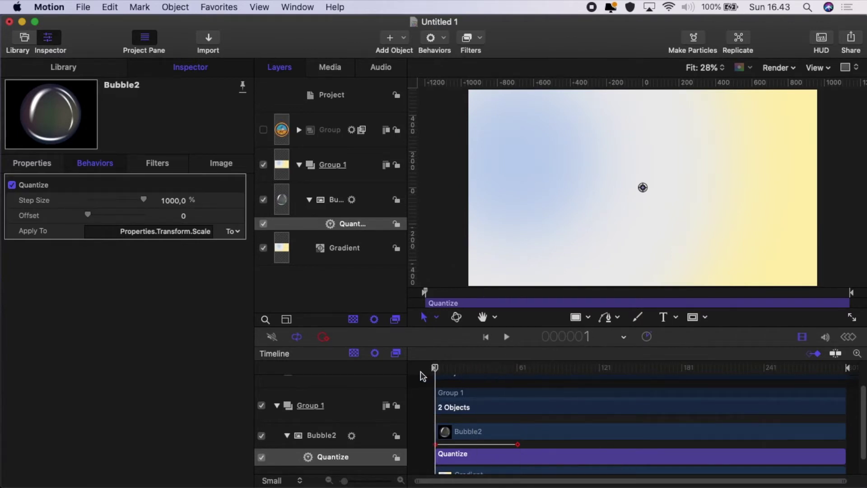
Set the Quantize behavior's Step Size to 5% and preview the stepped bubble growth from frame 1.
{"action": "left_click", "coordinate": [172, 203]}
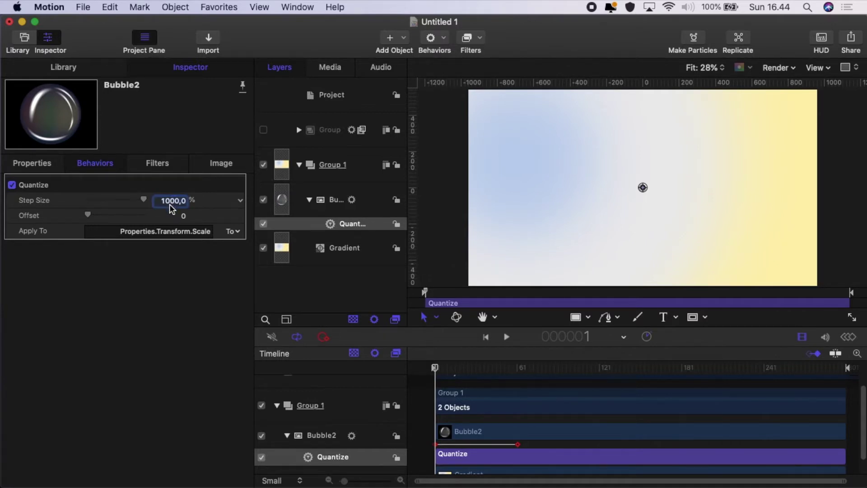
{"action": "type", "text": "5"}
{"action": "key", "text": "Return"}
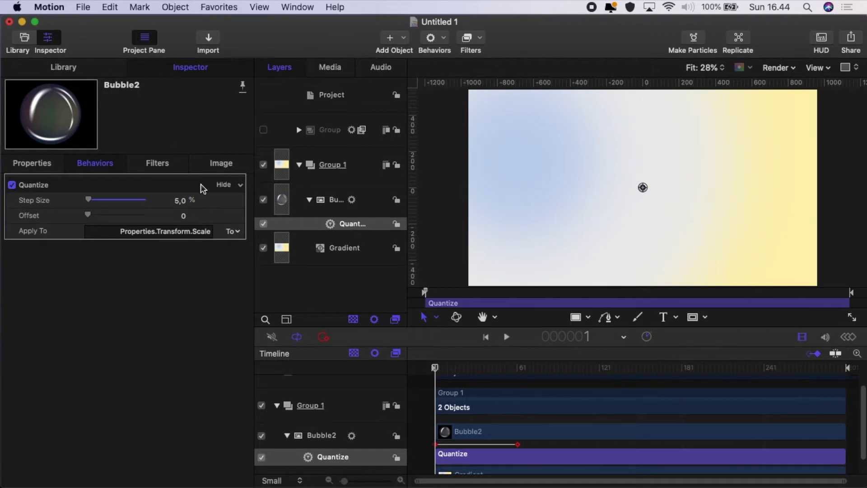
{"action": "left_click", "coordinate": [506, 337]}
{"action": "left_click_drag", "start_coordinate": [551, 371], "coordinate": [416, 373]}
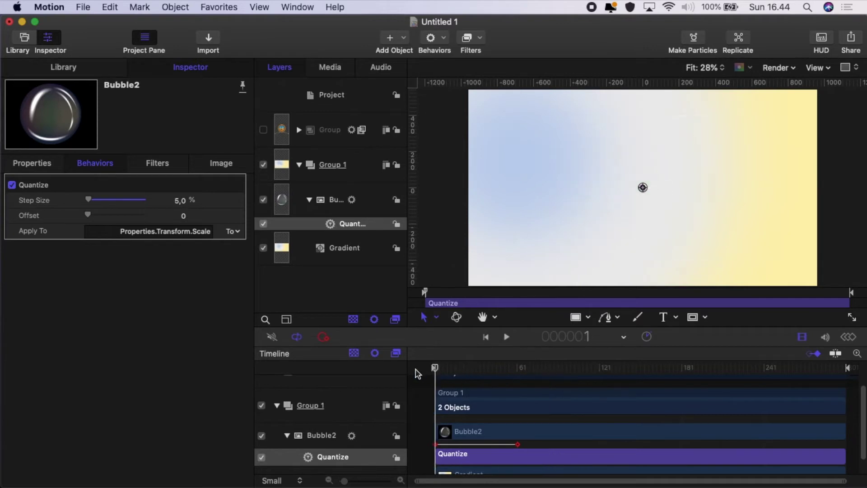
{"action": "left_click", "coordinate": [423, 390]}
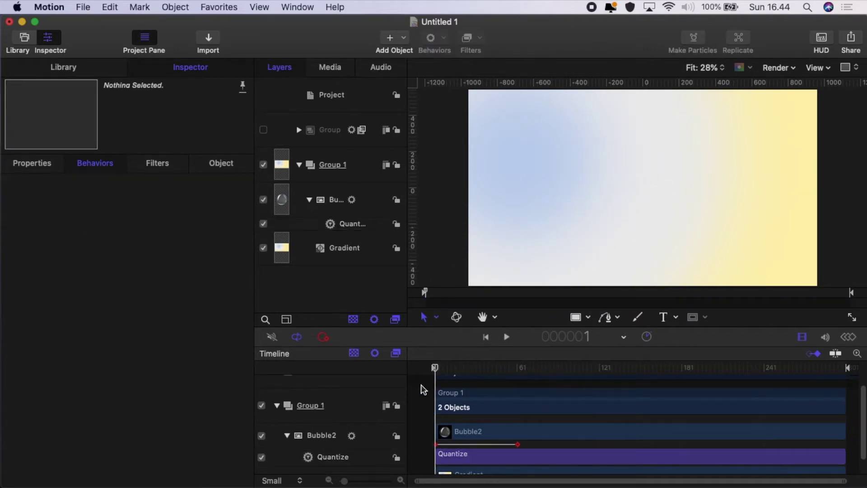
{"action": "left_click", "coordinate": [506, 338]}
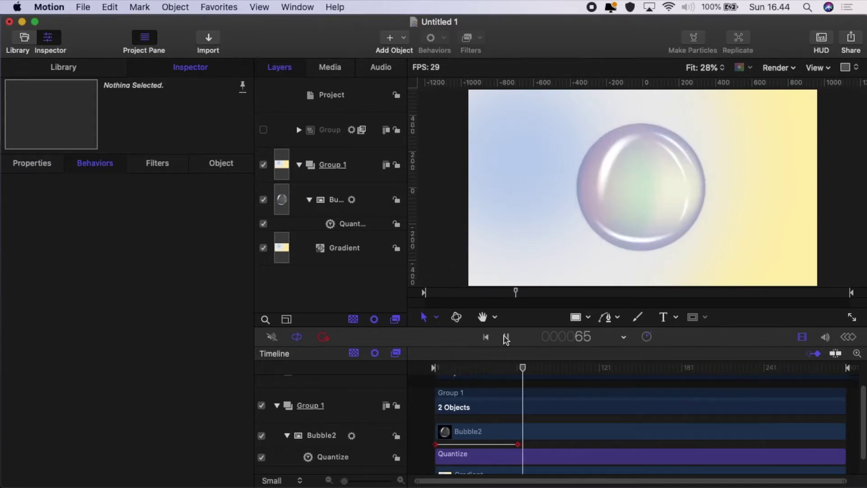
{"action": "left_click", "coordinate": [506, 338]}
{"action": "key", "text": "Home"}
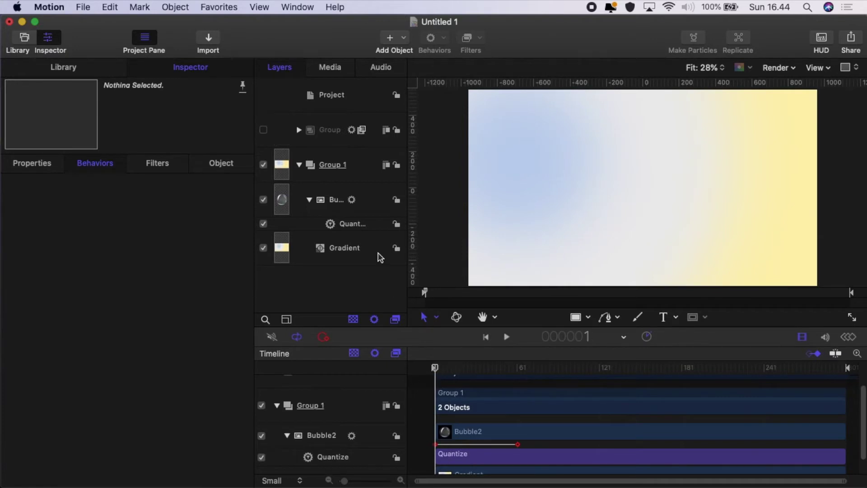
Reduce the Quantize behavior's Step Size to 2.5% and preview the bubble animation from frame 1.
{"action": "left_click", "coordinate": [330, 227]}
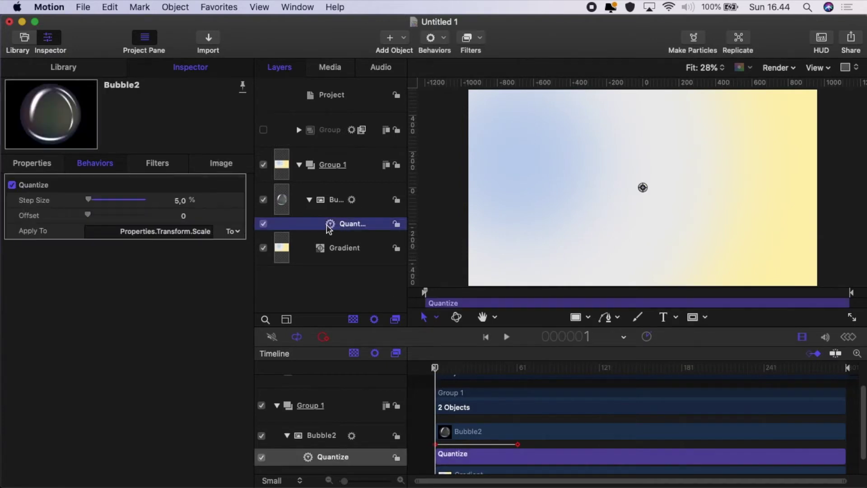
{"action": "left_click", "coordinate": [180, 200]}
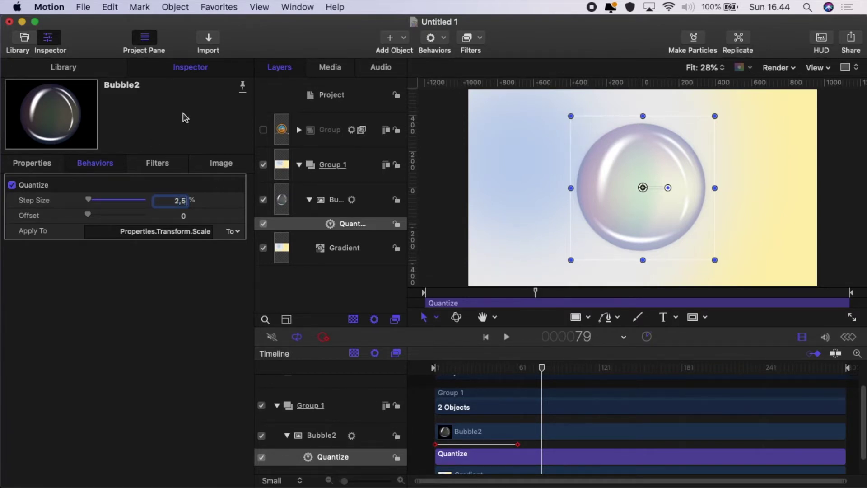
{"action": "key", "text": "Return"}
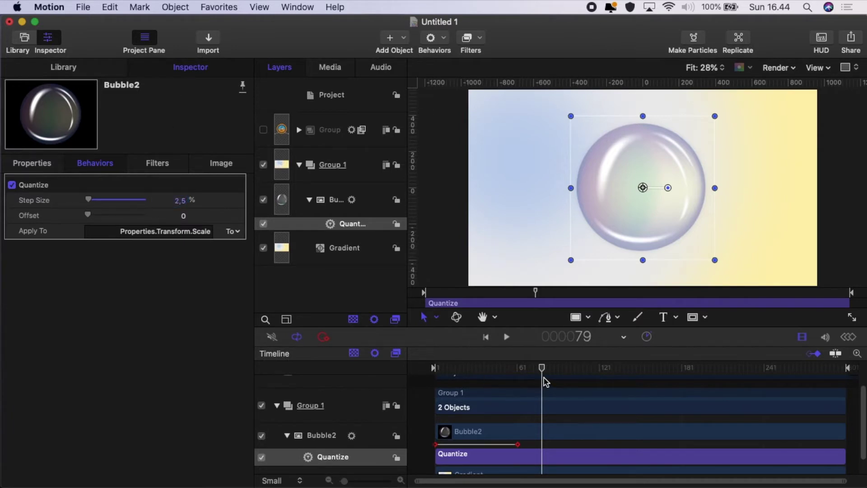
{"action": "left_click_drag", "start_coordinate": [542, 372], "coordinate": [421, 458]}
{"action": "left_click", "coordinate": [422, 459]}
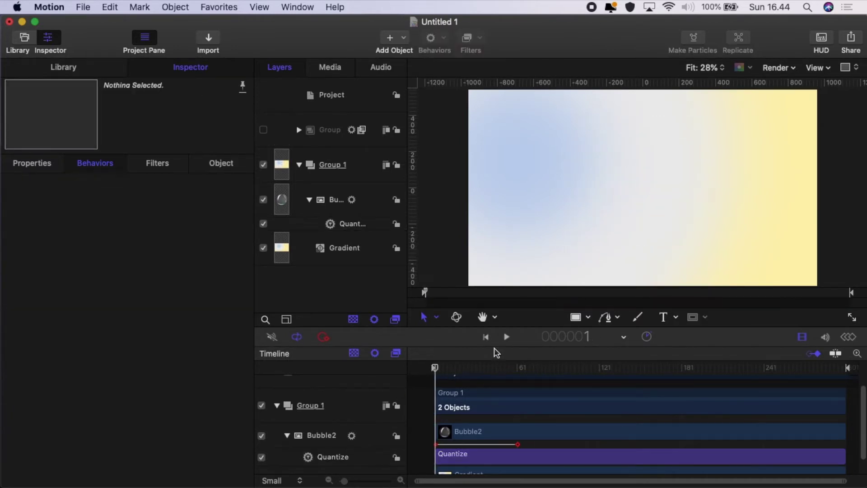
{"action": "left_click", "coordinate": [508, 337]}
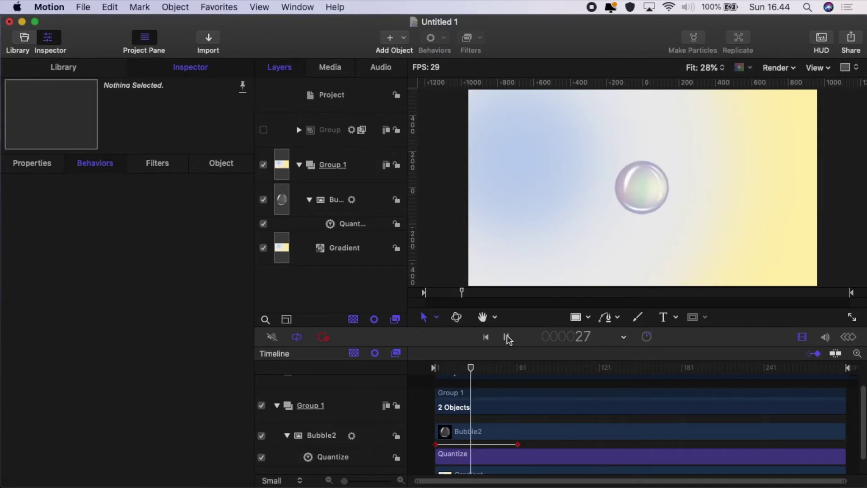
{"action": "left_click", "coordinate": [507, 338]}
{"action": "left_click_drag", "start_coordinate": [526, 377], "coordinate": [412, 379]}
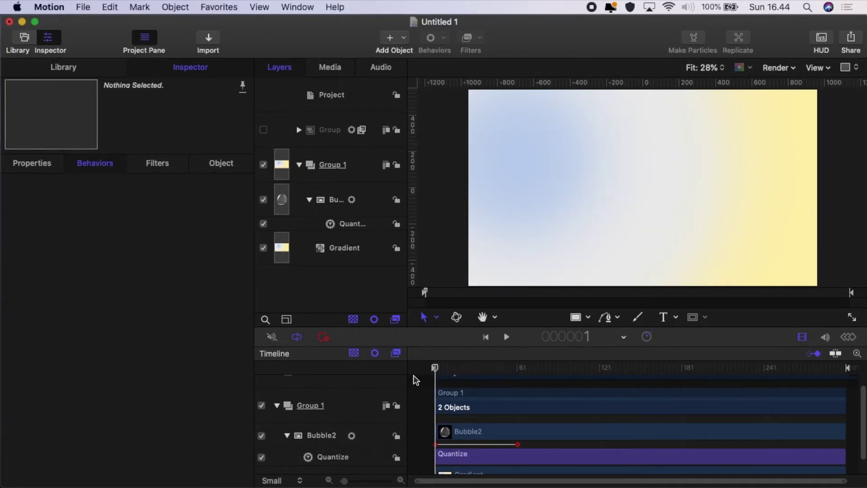
Raise the Quantize behavior's Step Size to 30% and play back the bubble animation.
{"action": "left_click", "coordinate": [452, 453]}
{"action": "left_click", "coordinate": [176, 200]}
{"action": "type", "text": "30"}
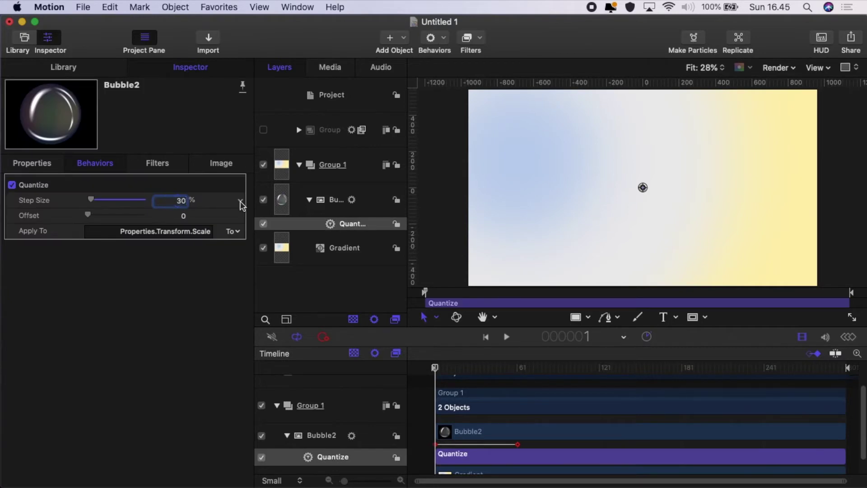
{"action": "key", "text": "Return"}
{"action": "left_click", "coordinate": [508, 337]}
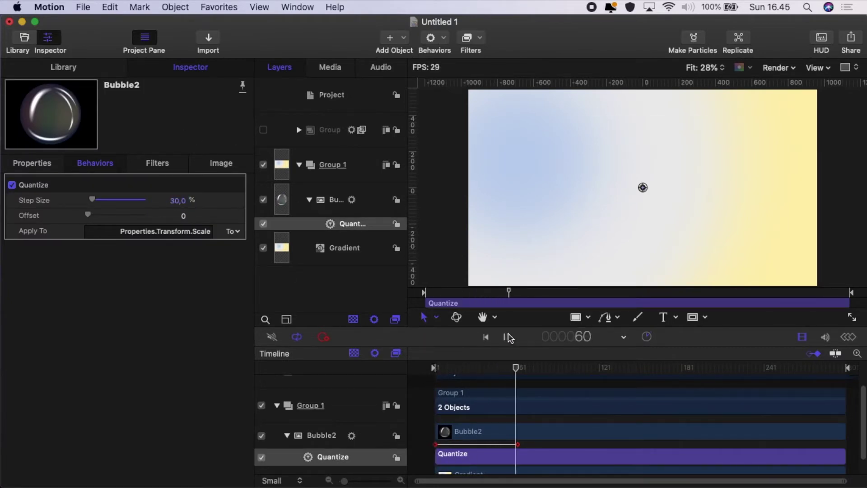
{"action": "left_click", "coordinate": [508, 337]}
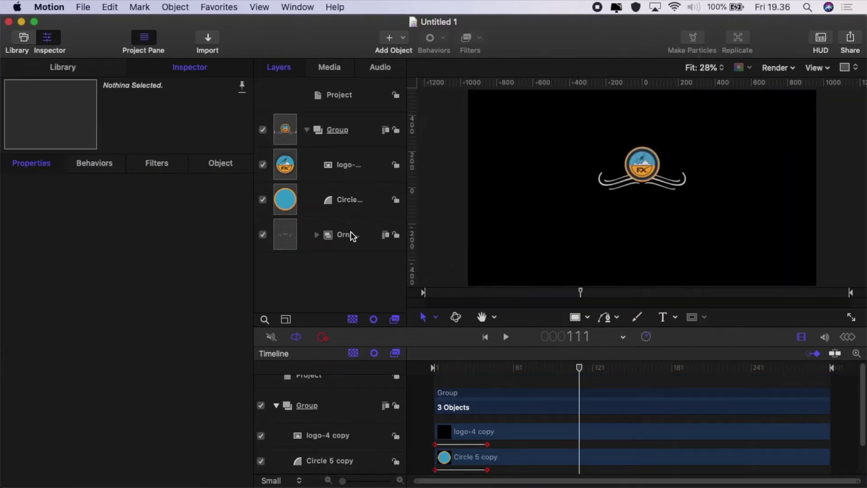
Select the ornament group and look up its source, Ornament 28, among the Drawings content in the library.
{"action": "left_click", "coordinate": [353, 238]}
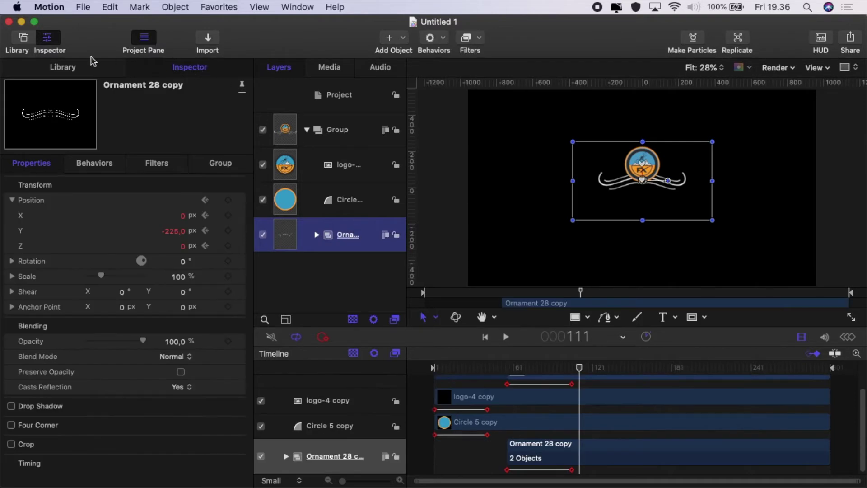
{"action": "left_click", "coordinate": [63, 68]}
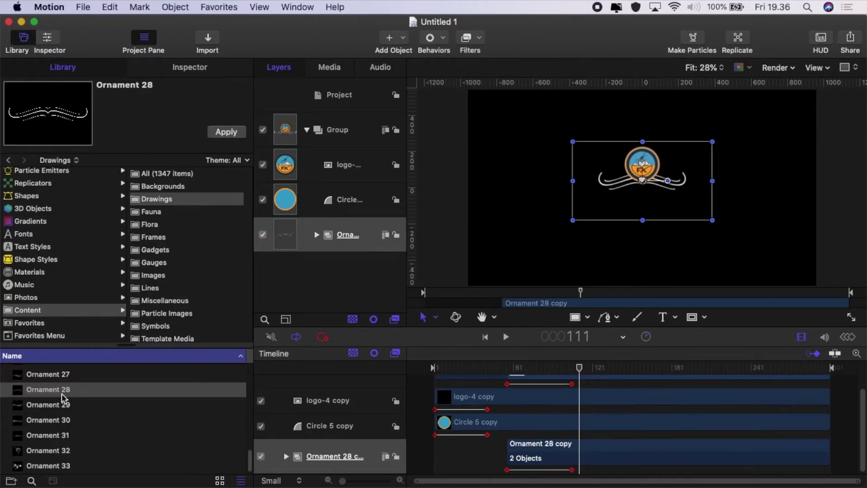
{"action": "mouse_move", "coordinate": [83, 397]}
{"action": "left_mouse_down"}
{"action": "mouse_move", "coordinate": [275, 277]}
{"action": "mouse_move", "coordinate": [100, 377]}
{"action": "mouse_move", "coordinate": [101, 396]}
{"action": "left_mouse_up"}
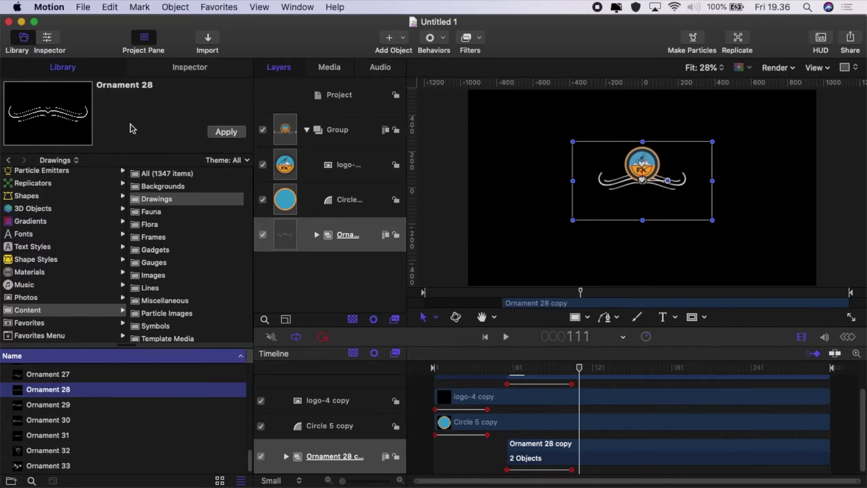
Examine the ornament group's position keyframes at frames 56 and 105.
{"action": "left_click", "coordinate": [173, 69]}
{"action": "left_click_drag", "start_coordinate": [578, 369], "coordinate": [507, 391]}
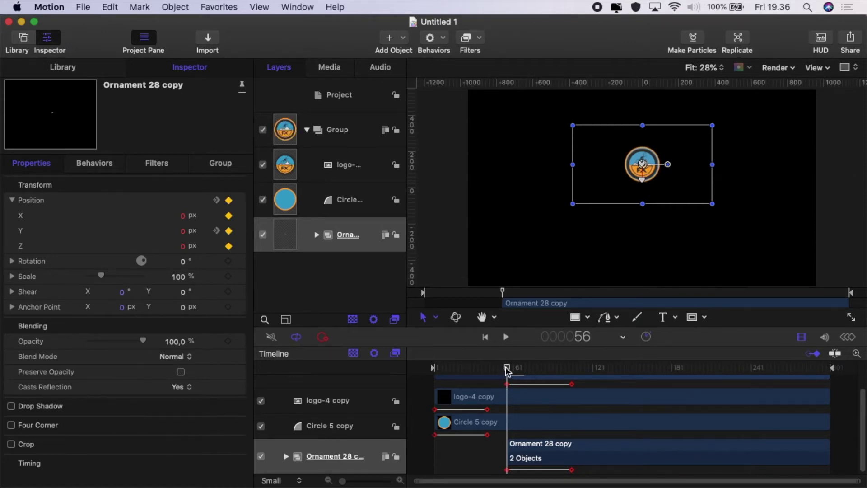
{"action": "left_click_drag", "start_coordinate": [507, 367], "coordinate": [572, 375]}
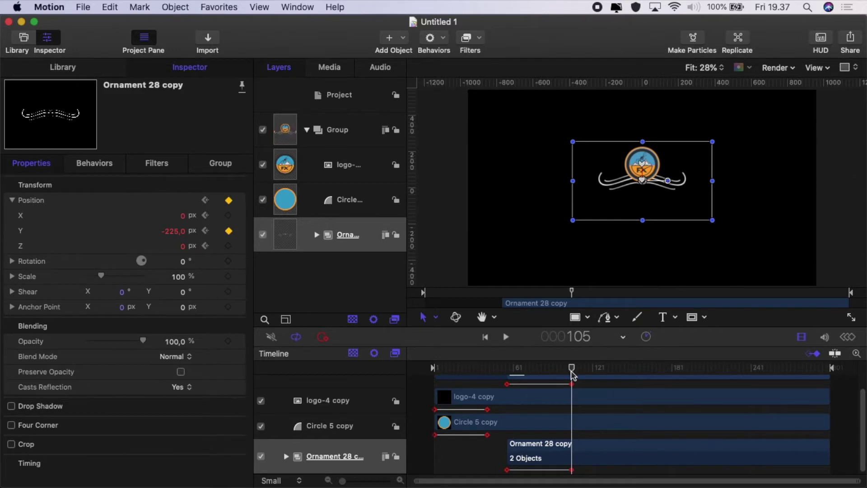
Examine the scale keyframes of the Circle 5 copy layer at frames 1 and 41.
{"action": "left_click", "coordinate": [394, 203]}
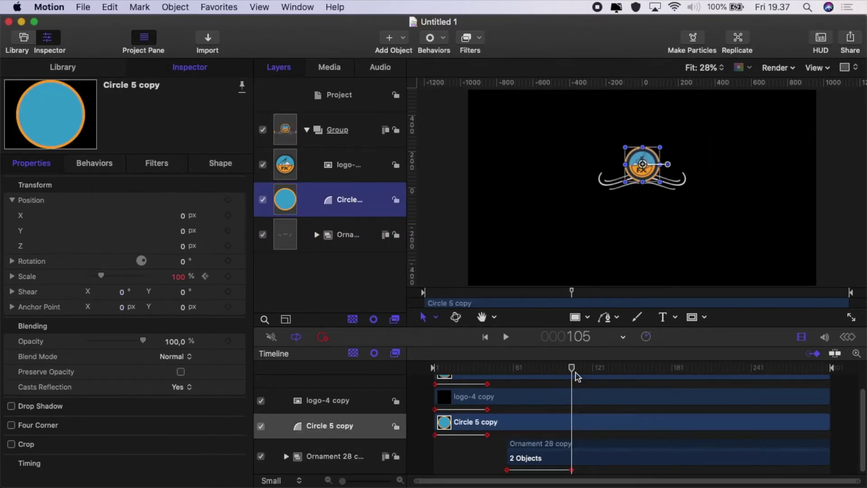
{"action": "left_click_drag", "start_coordinate": [577, 376], "coordinate": [422, 383]}
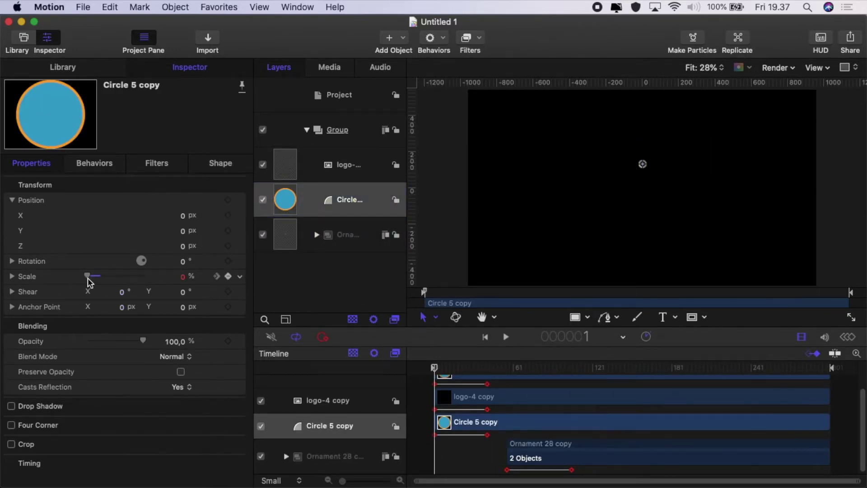
{"action": "left_click_drag", "start_coordinate": [434, 364], "coordinate": [486, 367]}
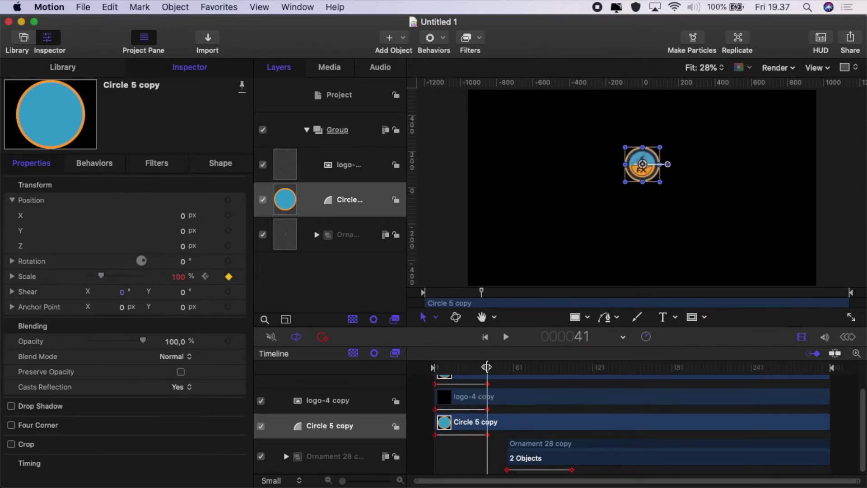
Check the logo-4 copy layer's scale and opacity keyframes at frames 41 and 1, then play the whole logo animation with nothing selected.
{"action": "left_click", "coordinate": [348, 169]}
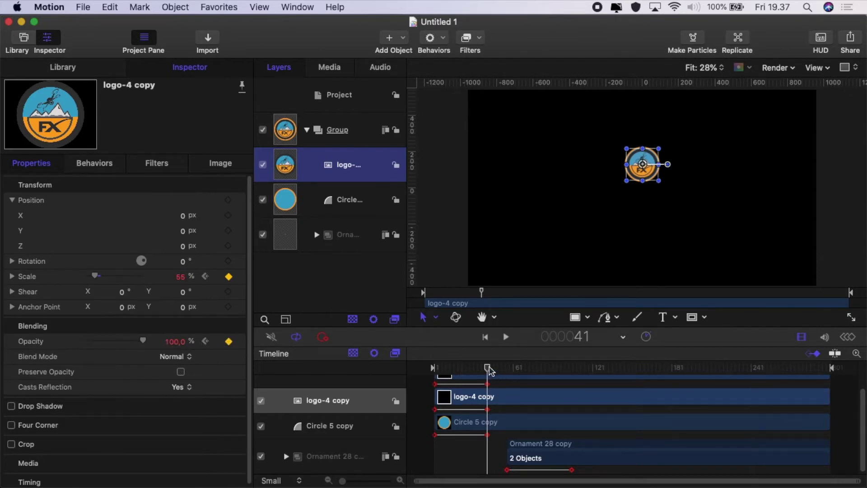
{"action": "left_click_drag", "start_coordinate": [487, 368], "coordinate": [422, 373]}
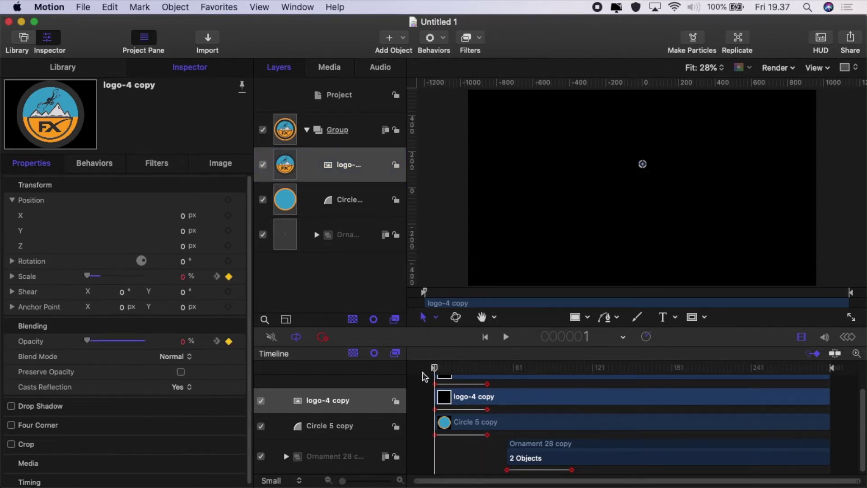
{"action": "left_click", "coordinate": [506, 337]}
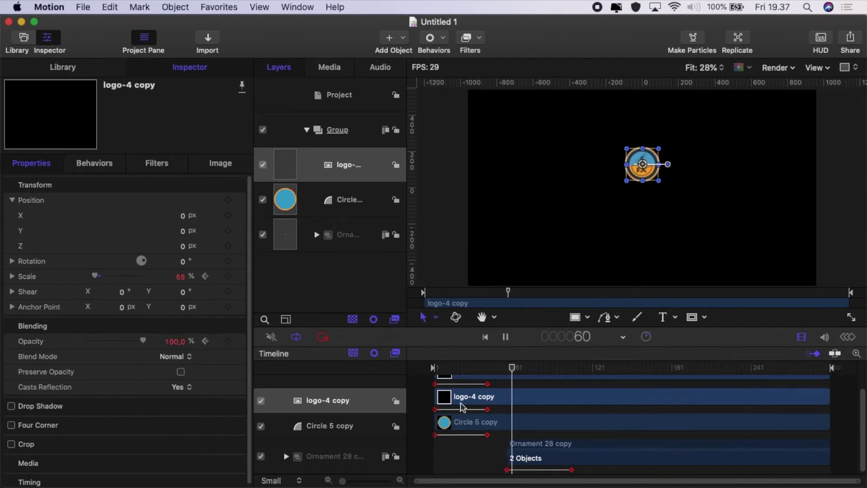
{"action": "left_click", "coordinate": [425, 410]}
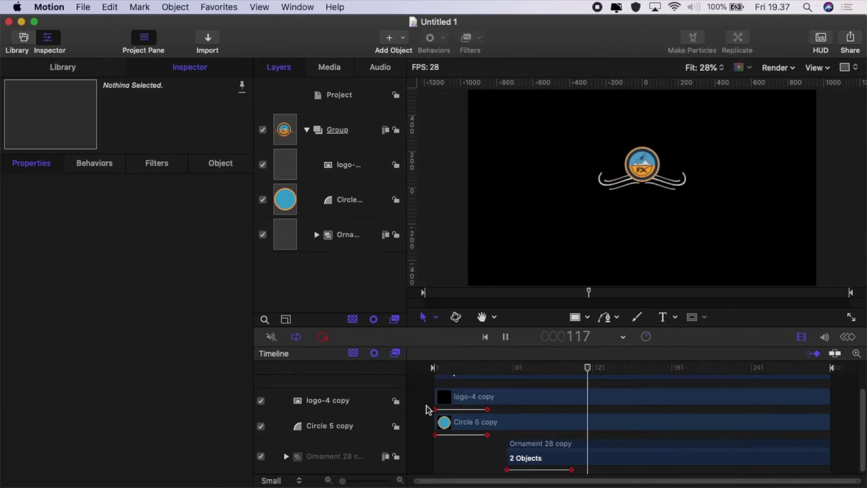
Replay the whole logo animation from the first frame and stop it.
{"action": "left_click", "coordinate": [484, 337]}
{"action": "left_click", "coordinate": [504, 337]}
{"action": "left_click", "coordinate": [505, 338]}
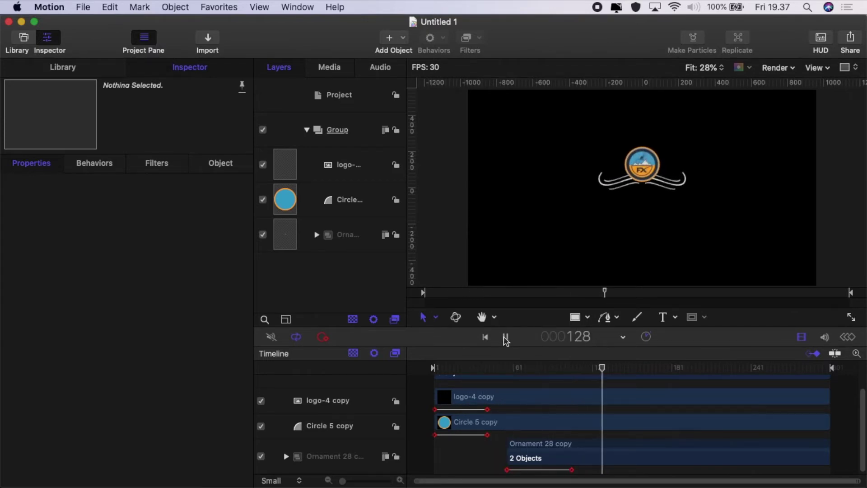
{"action": "left_click", "coordinate": [504, 337]}
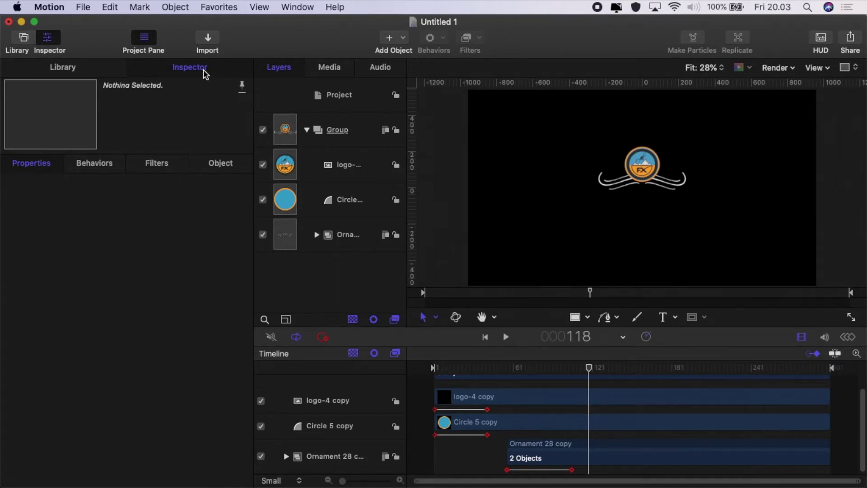
Add a Quantize parameter behavior to the Scale of the Circle 5 copy layer and set its step size to 20%.
{"action": "left_click", "coordinate": [339, 168]}
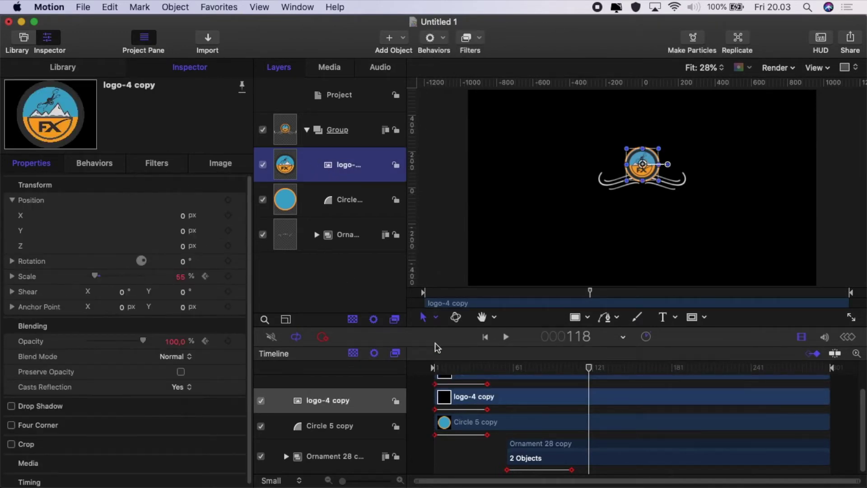
{"action": "left_click", "coordinate": [345, 205]}
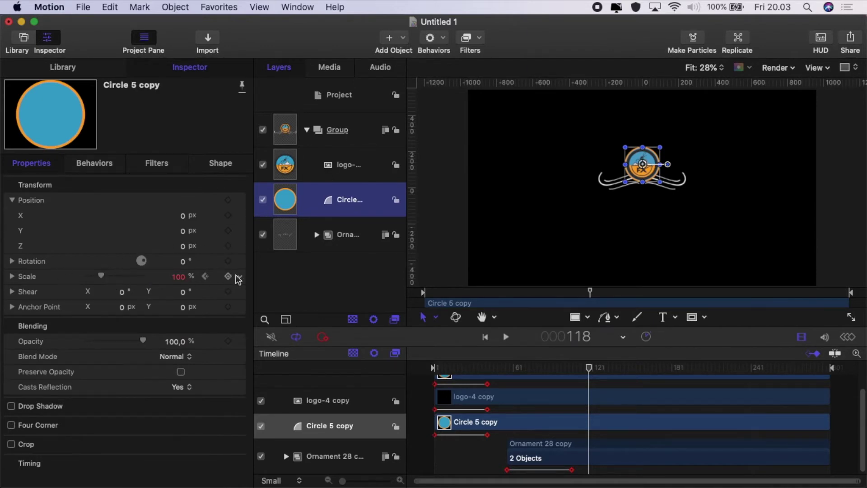
{"action": "left_click", "coordinate": [240, 277]}
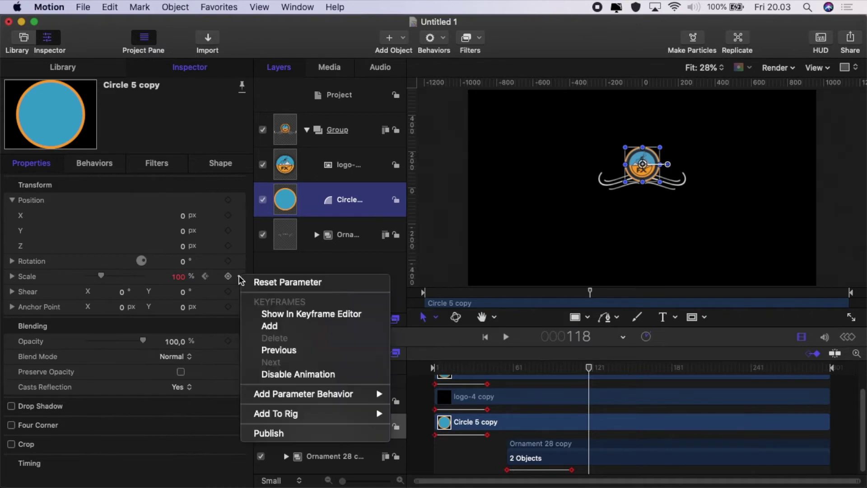
{"action": "mouse_move", "coordinate": [273, 396]}
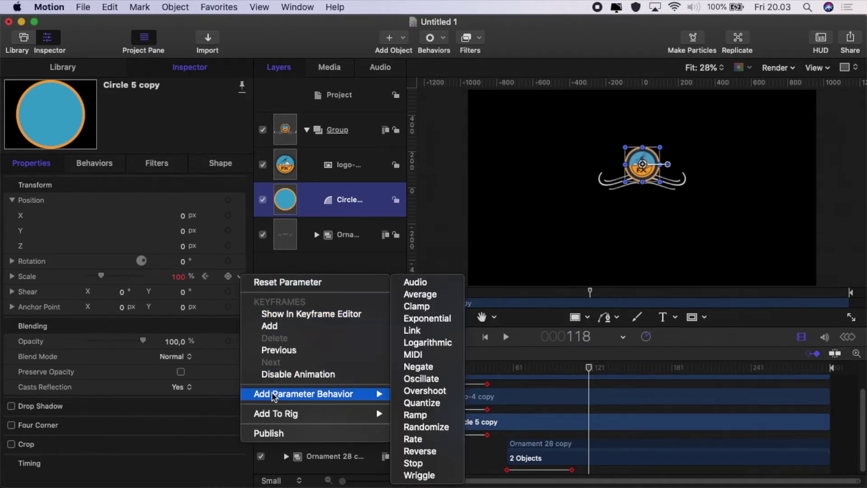
{"action": "left_click", "coordinate": [422, 402]}
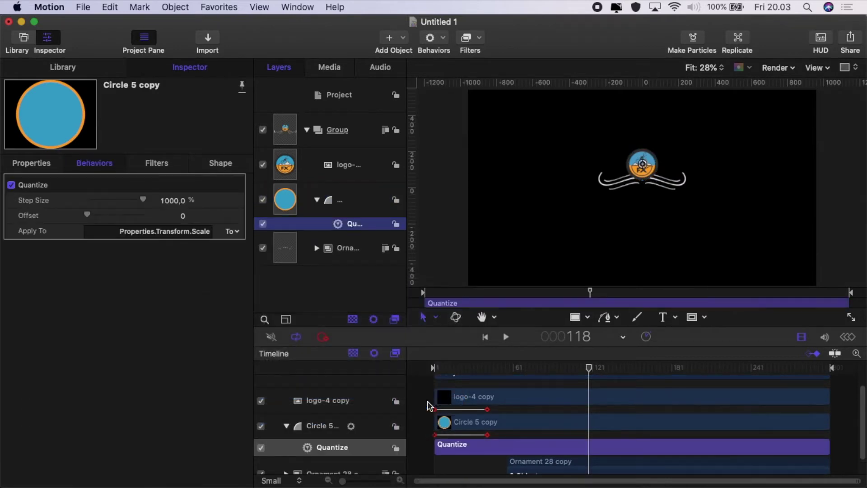
{"action": "left_click", "coordinate": [173, 201]}
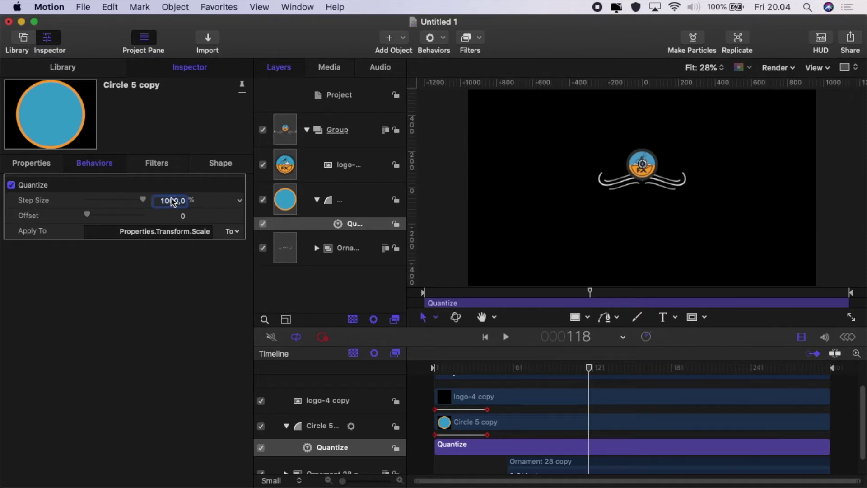
{"action": "type", "text": "20"}
{"action": "key", "text": "Return"}
Play the animation from frame 1 to check the circle's quantized scaling.
{"action": "left_click_drag", "start_coordinate": [589, 370], "coordinate": [412, 387]}
{"action": "left_click", "coordinate": [412, 388]}
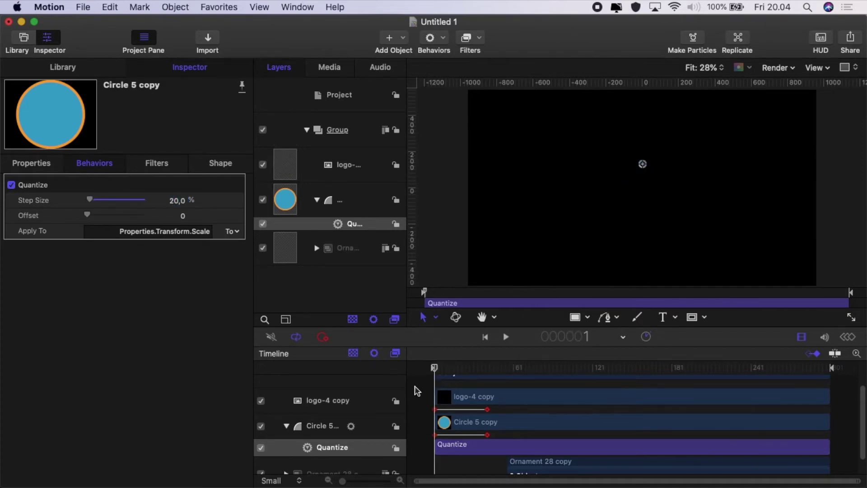
{"action": "left_click", "coordinate": [505, 337]}
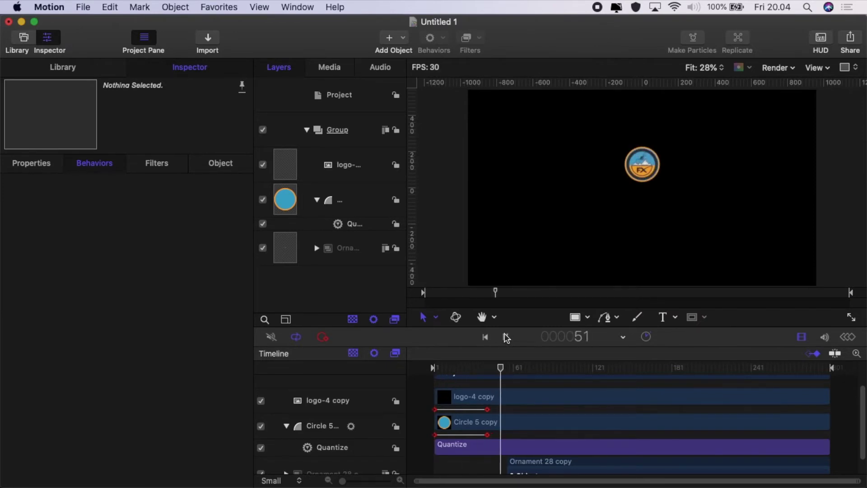
{"action": "key", "text": "space"}
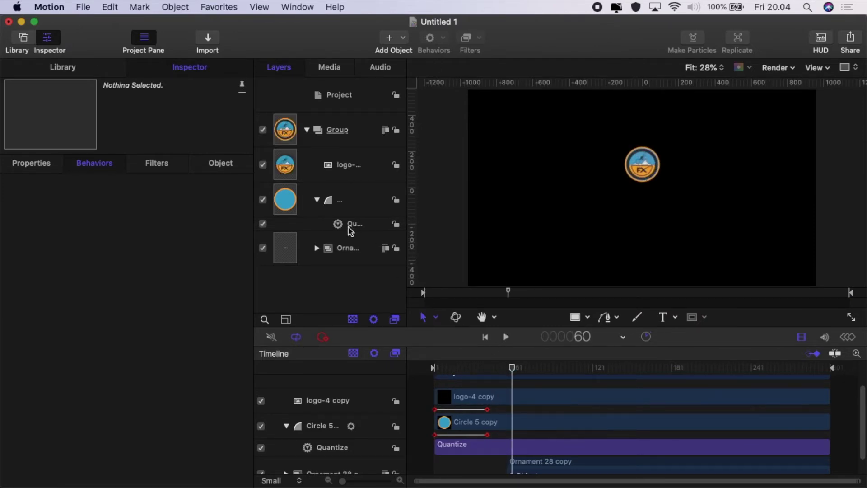
Add a Quantize parameter behavior to the ornament group's Y position and set its step size to 75 px.
{"action": "left_click", "coordinate": [353, 251]}
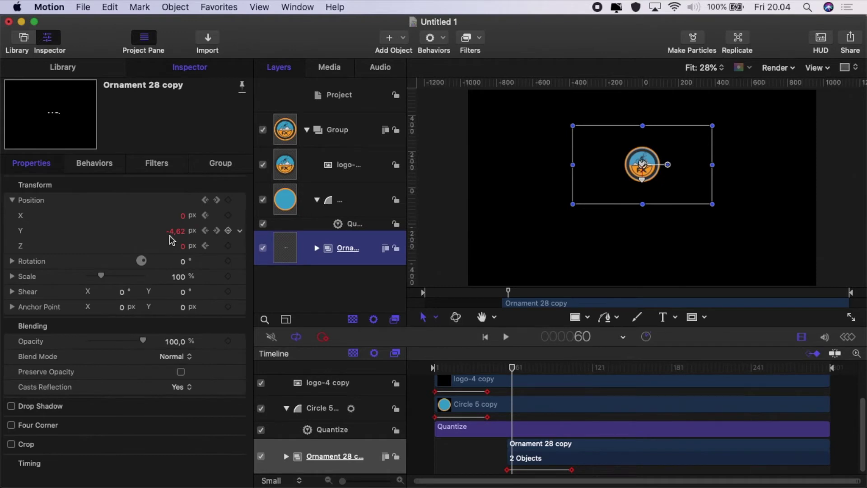
{"action": "left_click_drag", "start_coordinate": [180, 235], "coordinate": [219, 232]}
{"action": "left_click", "coordinate": [241, 231]}
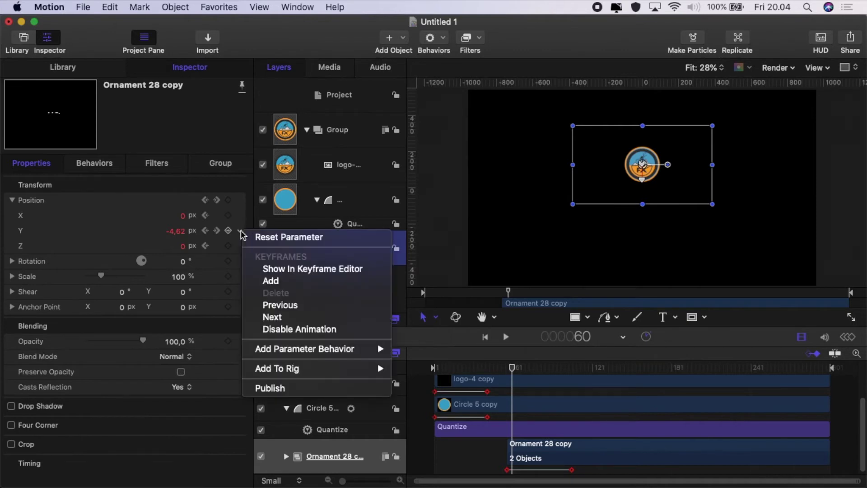
{"action": "mouse_move", "coordinate": [318, 348]}
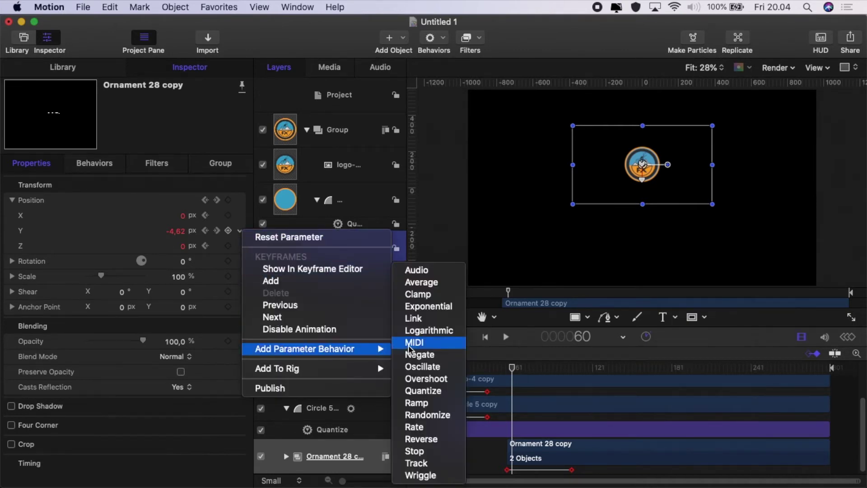
{"action": "left_click", "coordinate": [423, 391]}
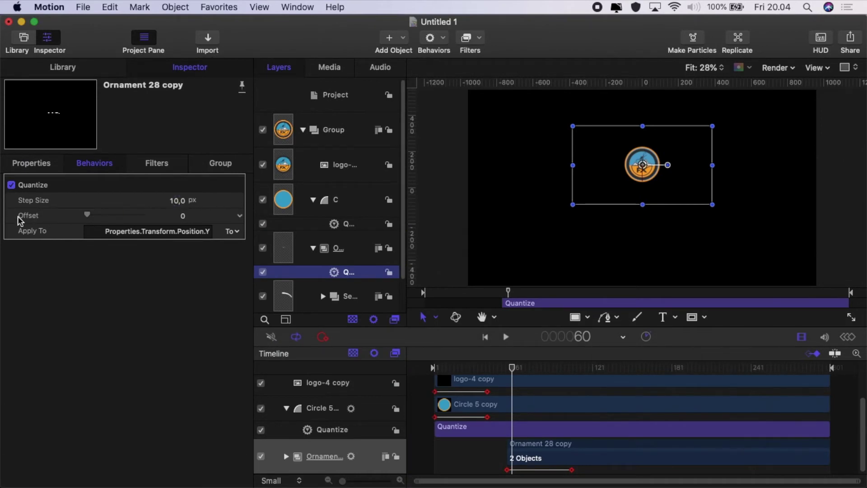
{"action": "left_click", "coordinate": [177, 201]}
{"action": "type", "text": "7"}
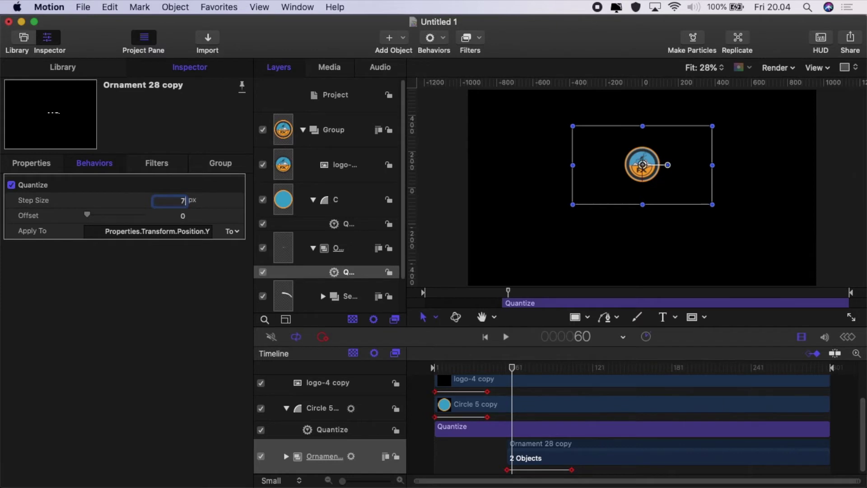
{"action": "type", "text": "5"}
{"action": "key", "text": "Return"}
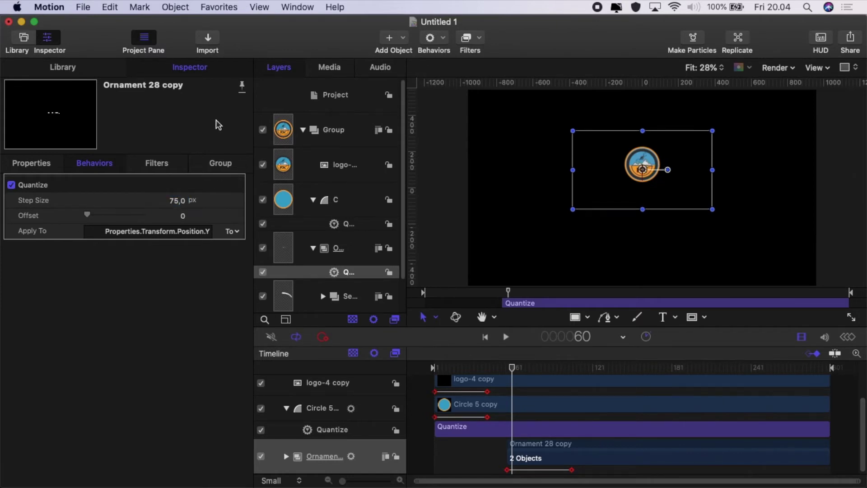
Play the animation from frame 1 to check the quantized circle and ornament movement together.
{"action": "left_click_drag", "start_coordinate": [513, 375], "coordinate": [428, 388]}
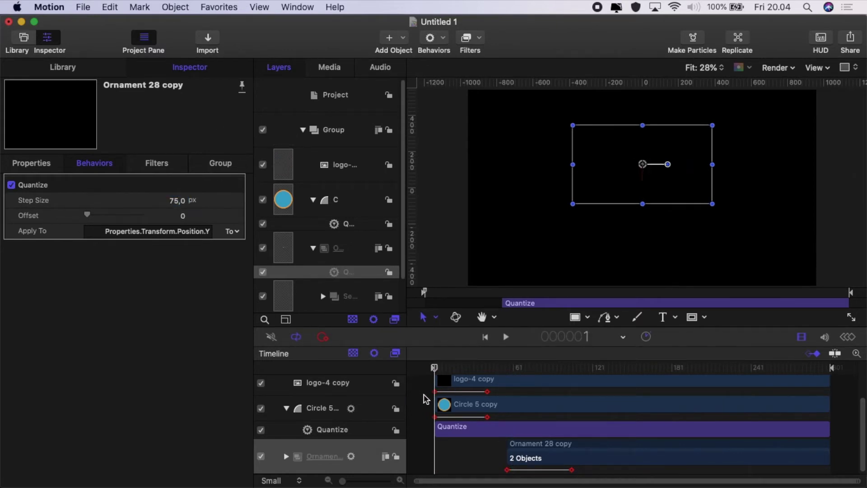
{"action": "left_click", "coordinate": [424, 398]}
{"action": "left_click", "coordinate": [505, 338]}
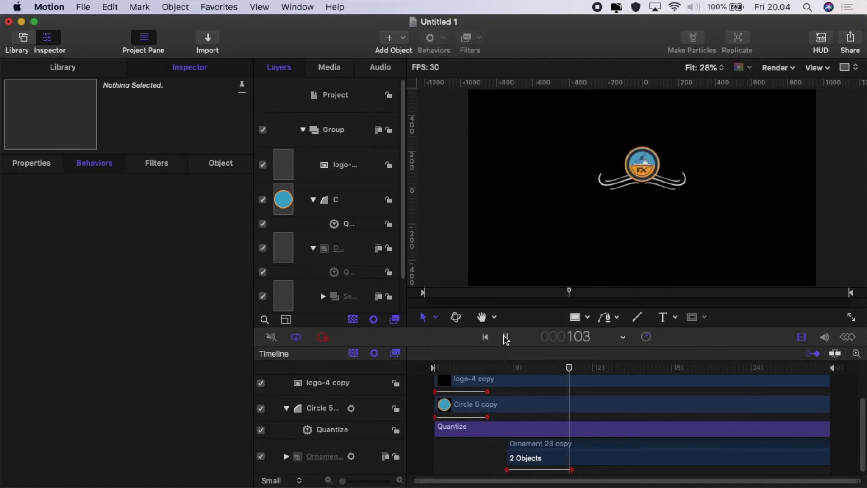
{"action": "left_click", "coordinate": [505, 337]}
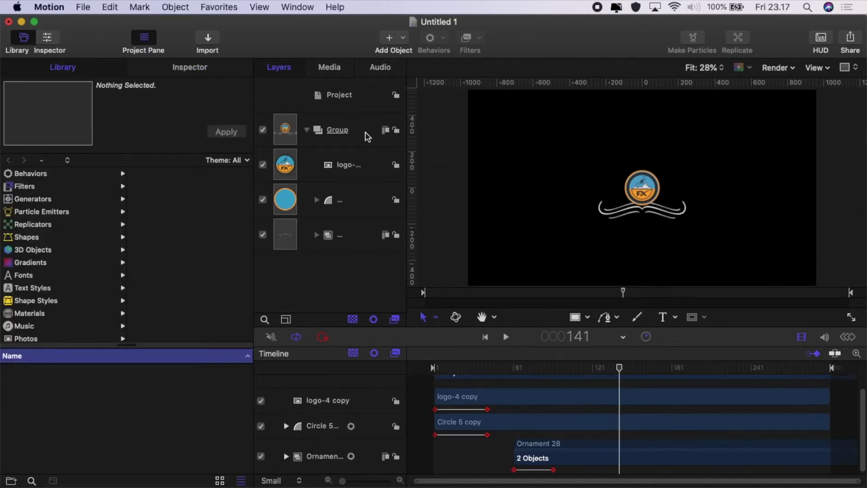
Apply a Basic Motion Motion Path behavior to the whole logo group and make it start at frame 141.
{"action": "left_click", "coordinate": [363, 136]}
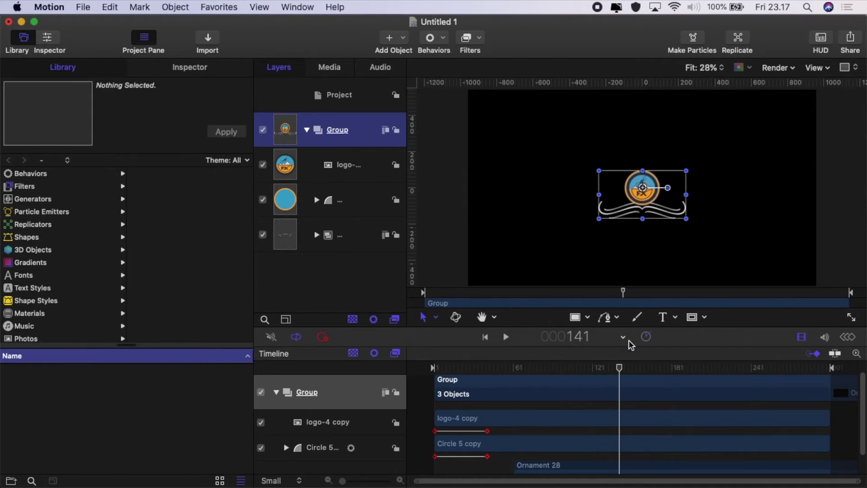
{"action": "left_click", "coordinate": [442, 43]}
{"action": "mouse_move", "coordinate": [521, 63]}
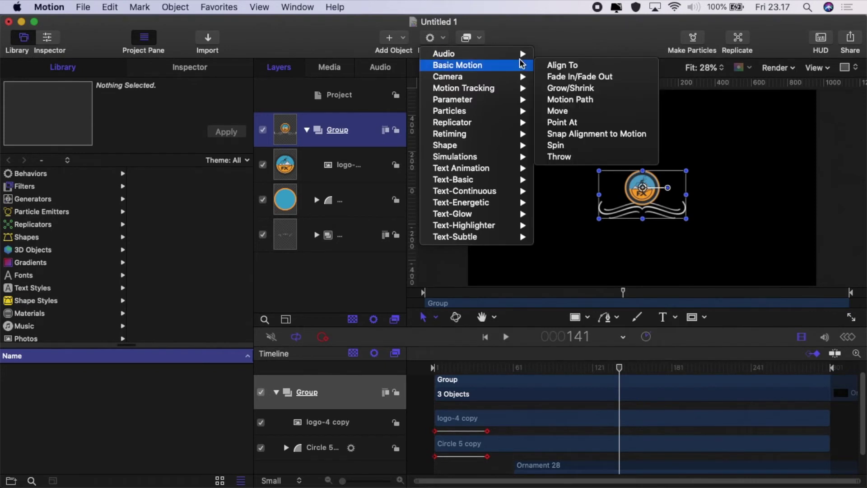
{"action": "left_click", "coordinate": [577, 99]}
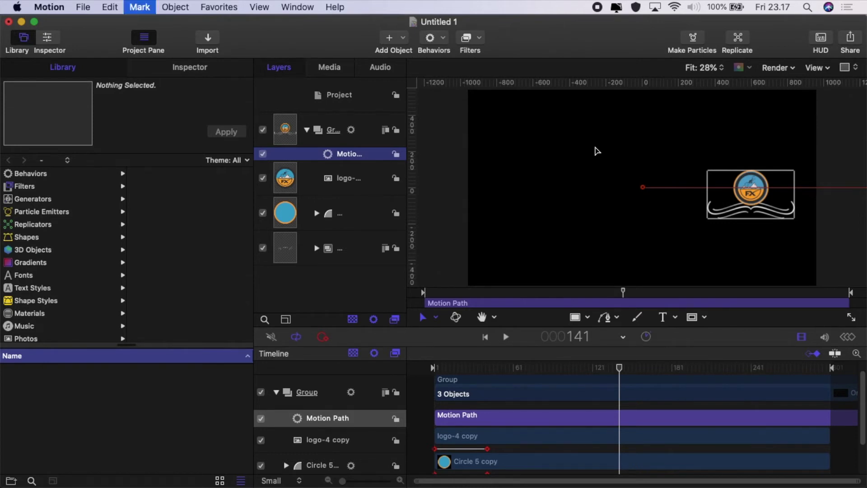
{"action": "key", "text": "i"}
Shape the motion path into a zigzag from the logo to the canvas's upper left, across to its upper right, and down to its lower left.
{"action": "scroll", "coordinate": [626, 170], "scroll_direction": "right", "scroll_amount": 5}
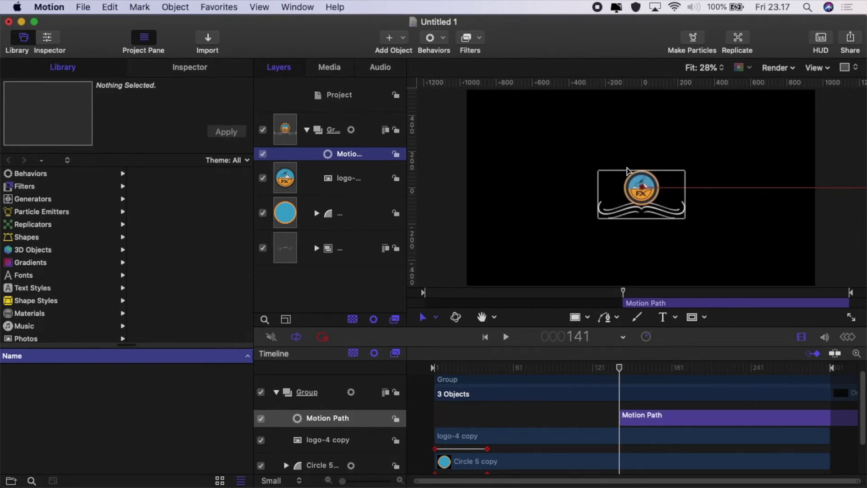
{"action": "scroll", "coordinate": [629, 171], "scroll_direction": "right", "scroll_amount": 2}
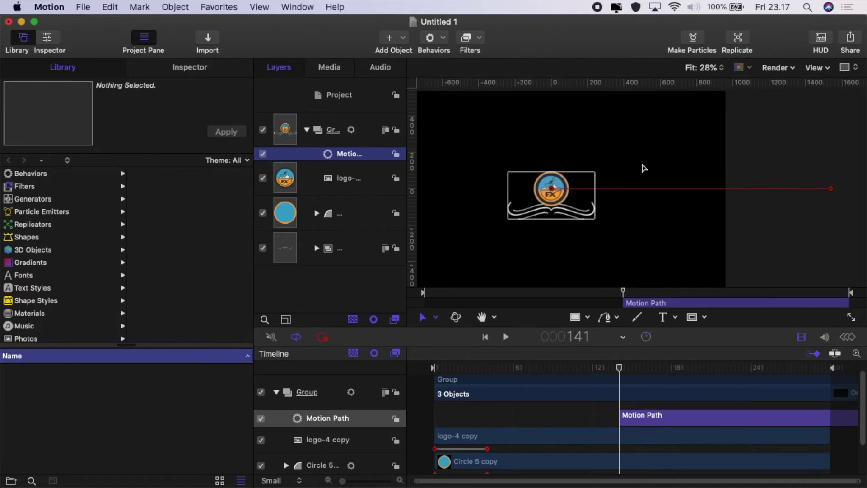
{"action": "left_click_drag", "start_coordinate": [835, 190], "coordinate": [465, 134]}
{"action": "scroll", "coordinate": [465, 134], "scroll_direction": "left", "scroll_amount": 5}
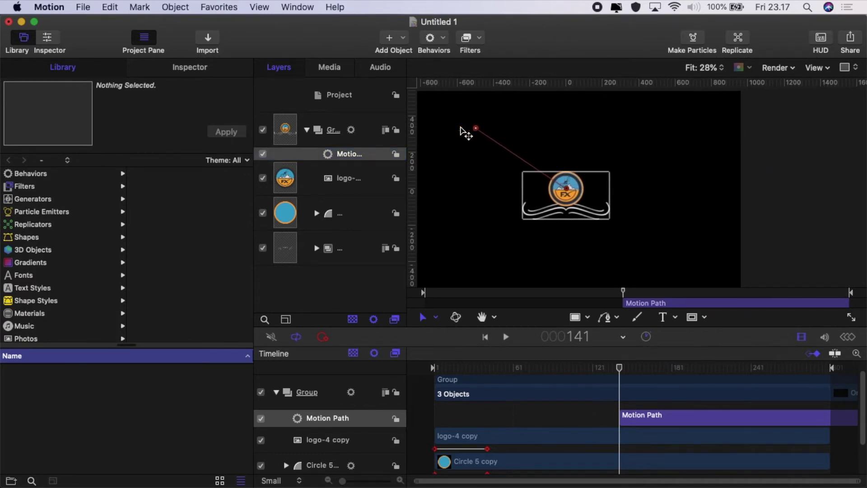
{"action": "scroll", "coordinate": [465, 133], "scroll_direction": "left", "scroll_amount": 2}
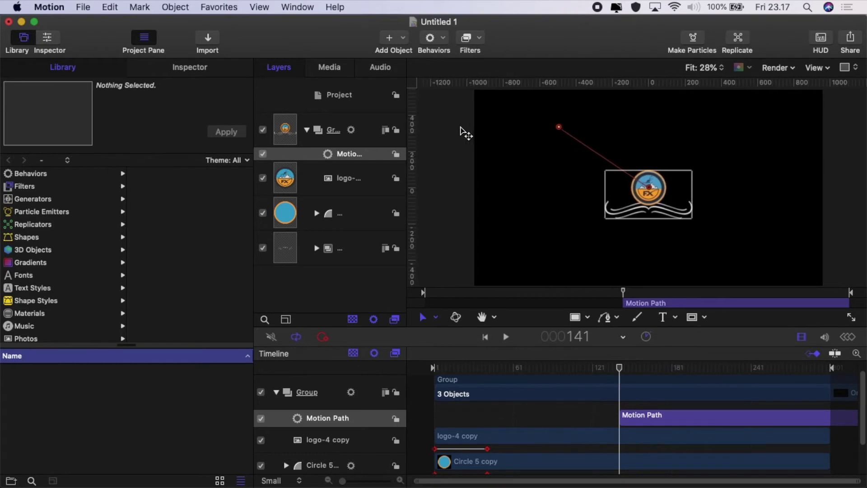
{"action": "right_click", "coordinate": [559, 127]}
{"action": "left_click_drag", "start_coordinate": [559, 127], "coordinate": [598, 240]}
{"action": "right_click", "coordinate": [564, 138]}
{"action": "left_click", "coordinate": [587, 137]}
{"action": "left_click_drag", "start_coordinate": [775, 124], "coordinate": [796, 125]}
{"action": "mouse_move", "coordinate": [560, 131]}
{"action": "left_mouse_down"}
{"action": "mouse_move", "coordinate": [573, 139]}
{"action": "mouse_move", "coordinate": [564, 137]}
{"action": "left_mouse_up"}
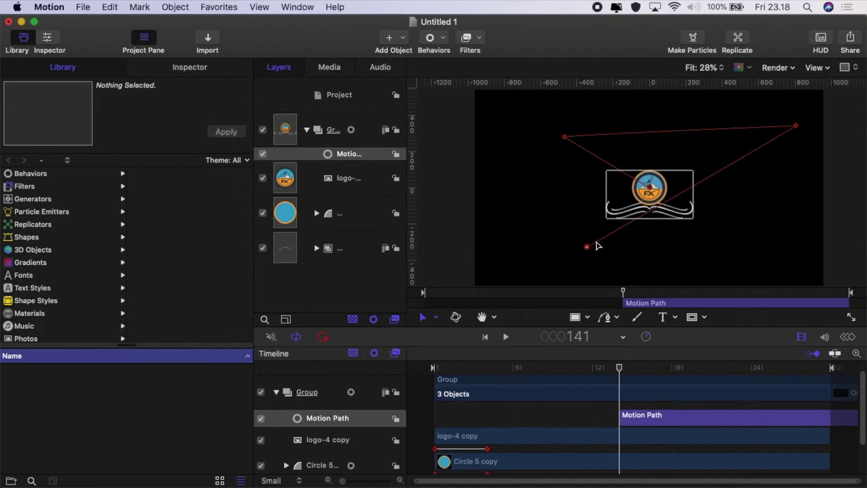
Extend the motion path from a lower-left point to an end point off the canvas at lower right, and refit the canvas view.
{"action": "left_click_drag", "start_coordinate": [591, 246], "coordinate": [784, 277]}
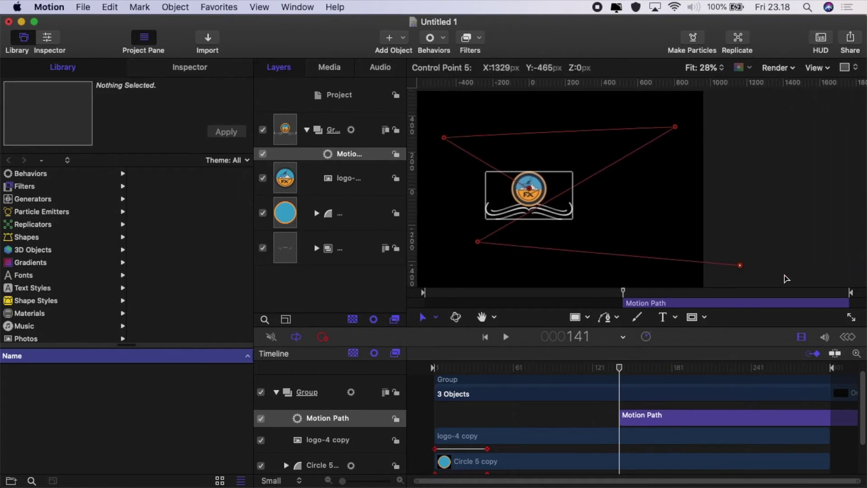
{"action": "left_click", "coordinate": [721, 68]}
{"action": "left_click", "coordinate": [711, 85]}
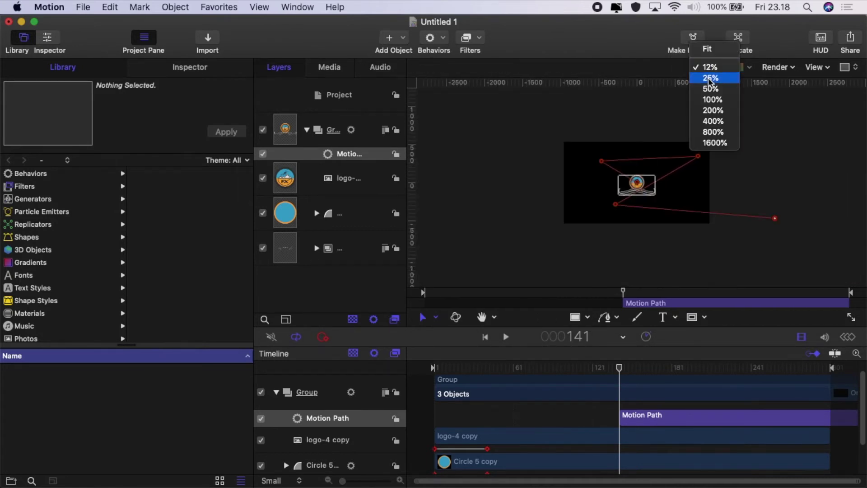
{"action": "left_click", "coordinate": [708, 49]}
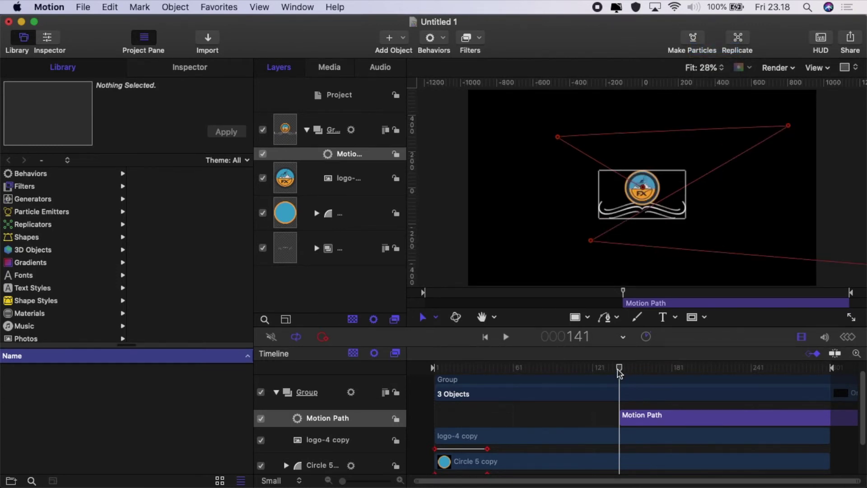
Trim the Motion Path behavior to end at frame 221, play it from frame 141, and return to frame 141.
{"action": "left_click_drag", "start_coordinate": [619, 370], "coordinate": [726, 370]}
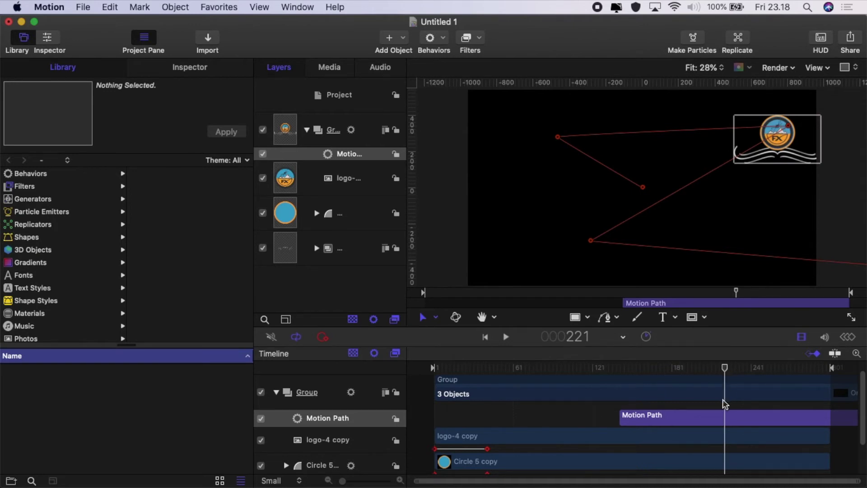
{"action": "key", "text": "alt+bracketright"}
{"action": "left_click_drag", "start_coordinate": [727, 377], "coordinate": [622, 391]}
{"action": "left_click", "coordinate": [505, 337]}
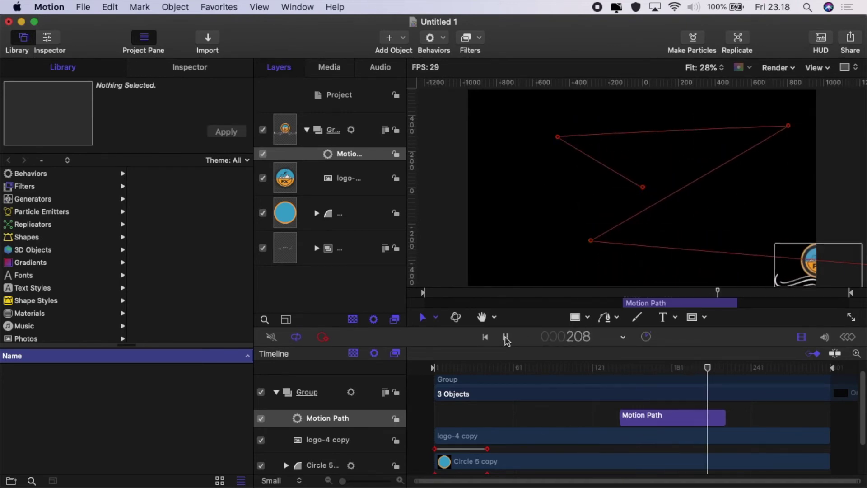
{"action": "left_click", "coordinate": [506, 336]}
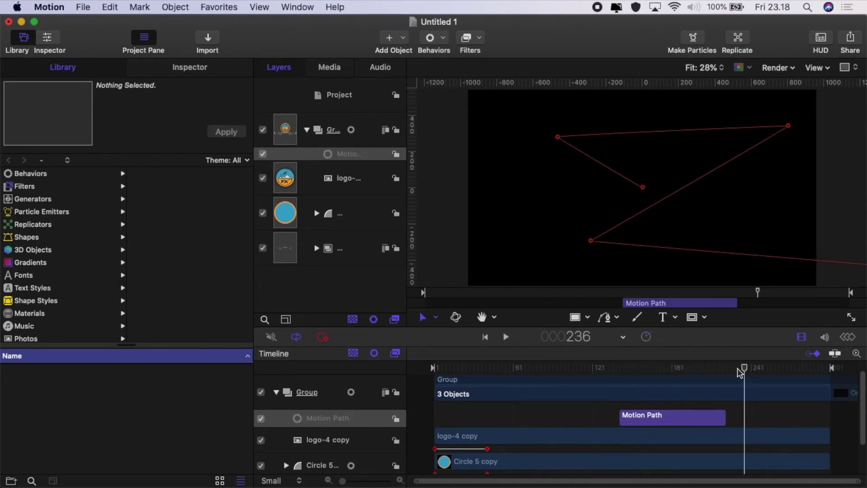
{"action": "left_click_drag", "start_coordinate": [739, 371], "coordinate": [617, 388]}
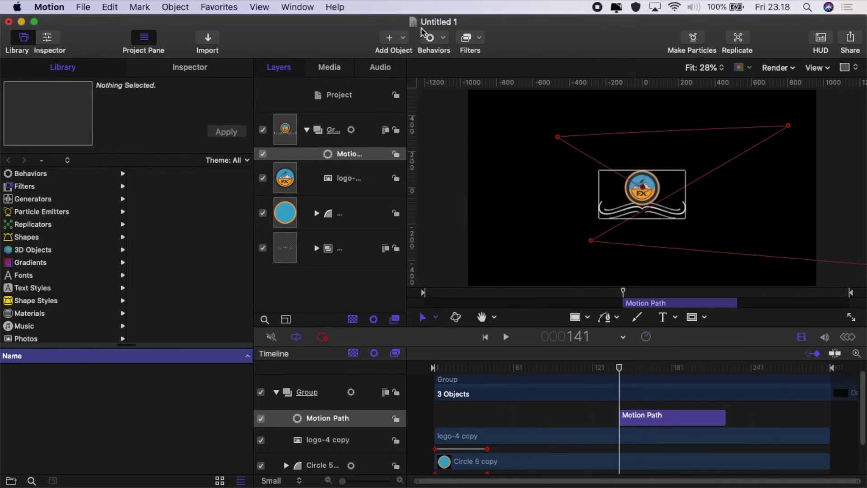
Add a Quantize parameter behavior to the logo group, trim it to frames 141–221, and move the playhead back to frame 156.
{"action": "left_click", "coordinate": [439, 40]}
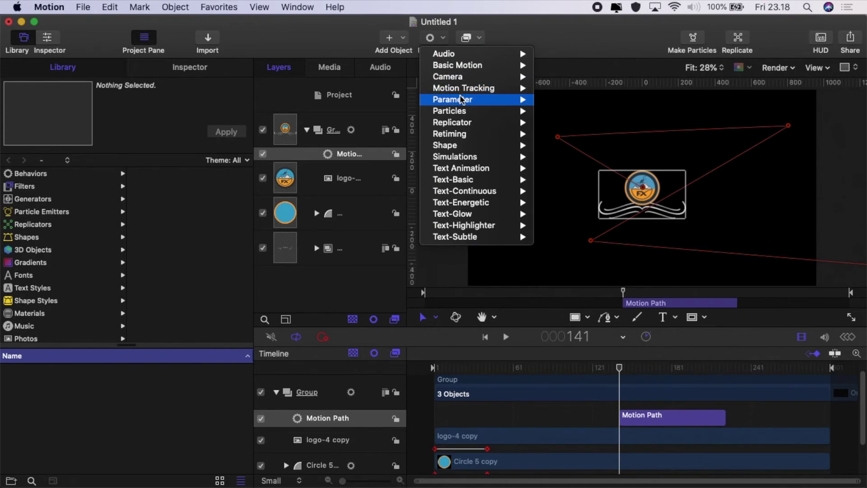
{"action": "mouse_move", "coordinate": [473, 99]}
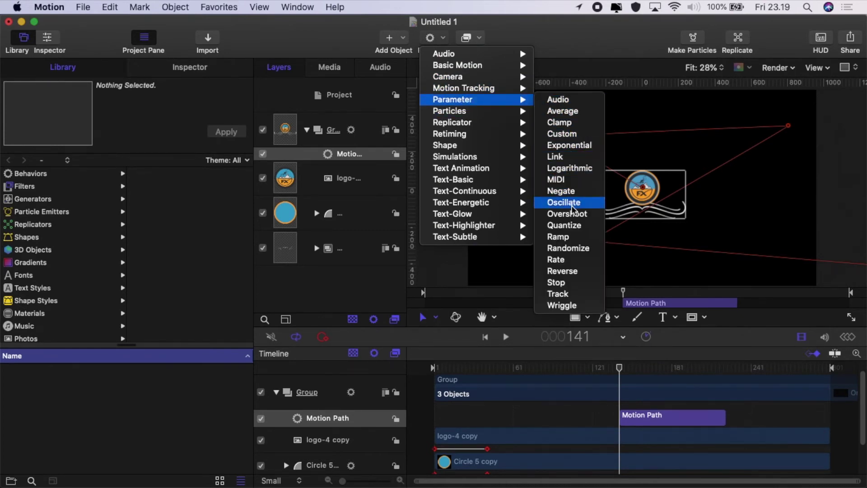
{"action": "left_click", "coordinate": [563, 225]}
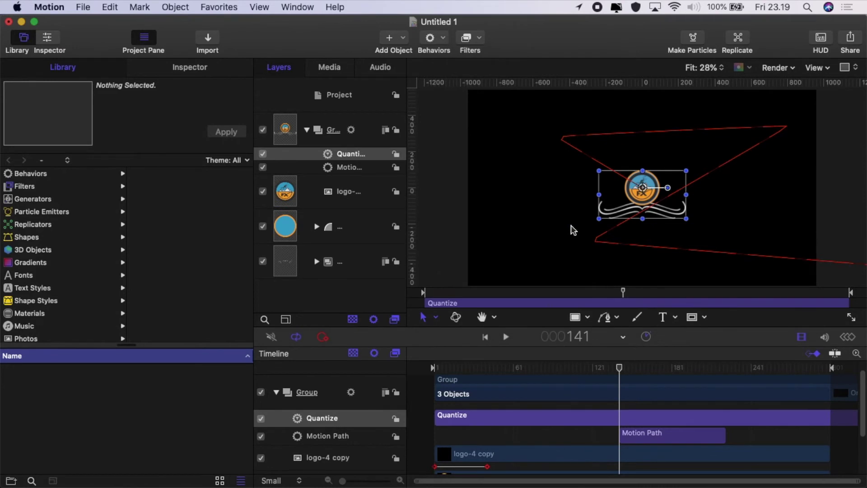
{"action": "key", "text": "i"}
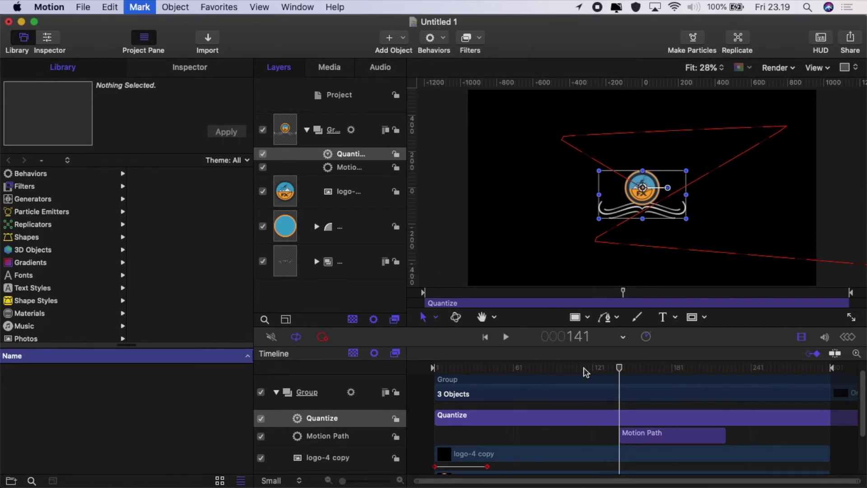
{"action": "left_click_drag", "start_coordinate": [619, 370], "coordinate": [726, 385]}
{"action": "key", "text": "o"}
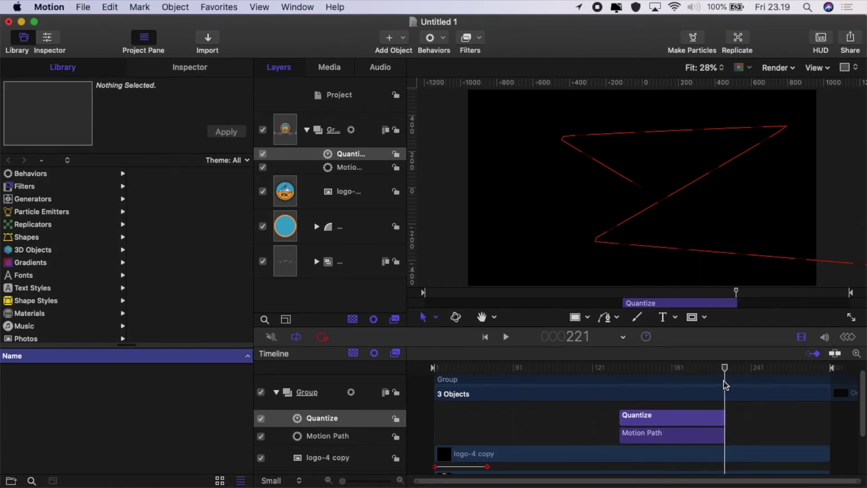
{"action": "left_click_drag", "start_coordinate": [724, 371], "coordinate": [638, 373]}
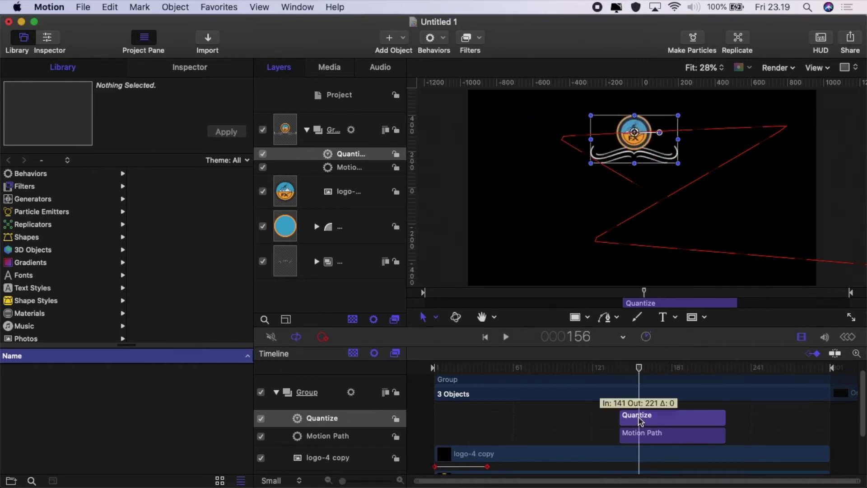
Apply the Quantize behavior to the group's Transform Position X and Y, with a step size of 645 px.
{"action": "left_click", "coordinate": [186, 75]}
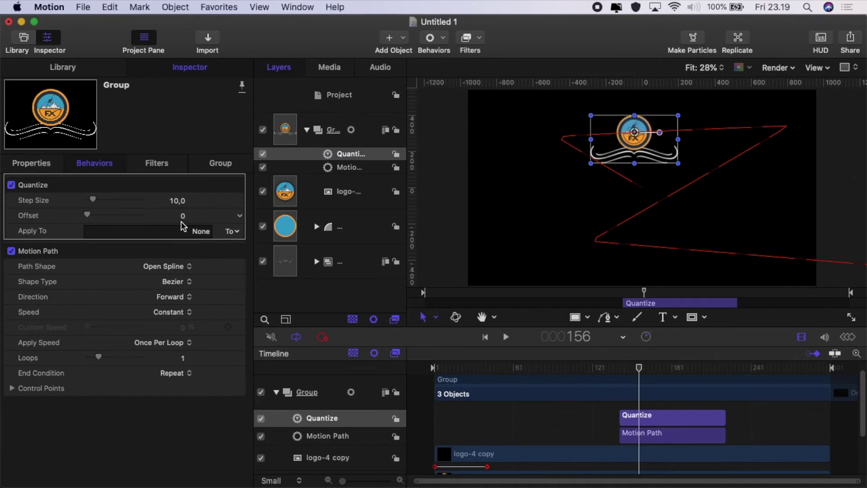
{"action": "left_click", "coordinate": [233, 230]}
{"action": "mouse_move", "coordinate": [277, 245]}
{"action": "mouse_move", "coordinate": [336, 246]}
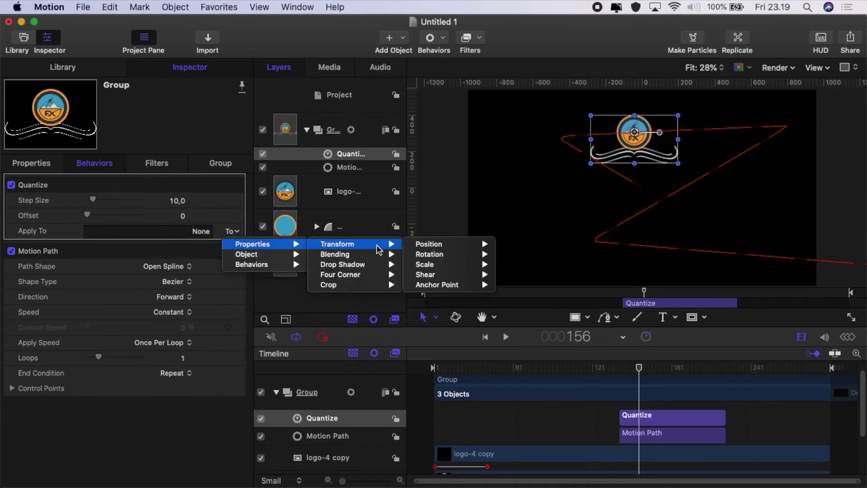
{"action": "mouse_move", "coordinate": [433, 244]}
{"action": "left_click", "coordinate": [504, 246]}
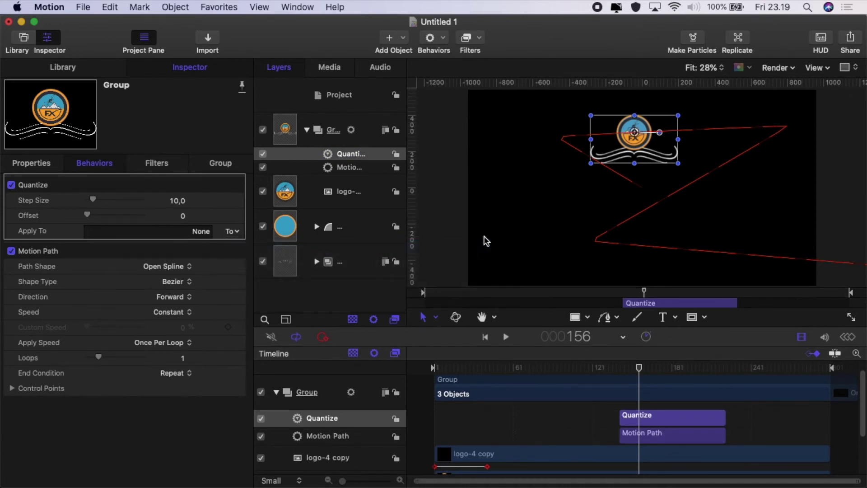
{"action": "left_click", "coordinate": [177, 200]}
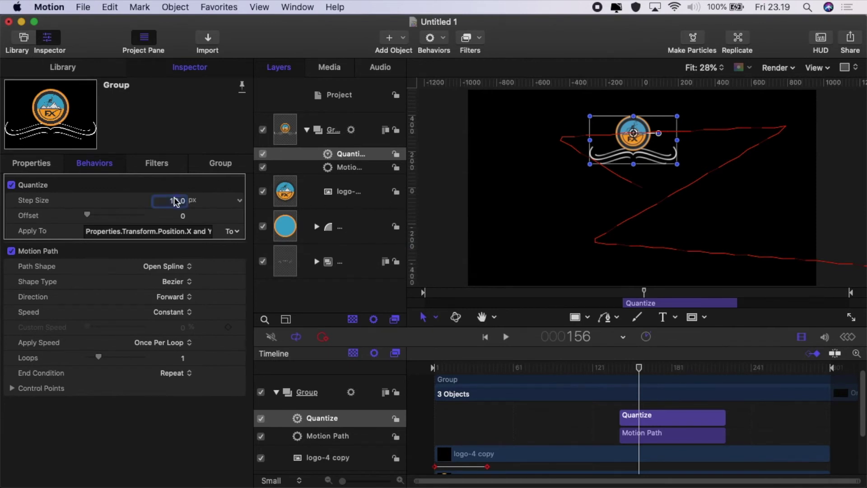
{"action": "type", "text": "645"}
{"action": "key", "text": "Return"}
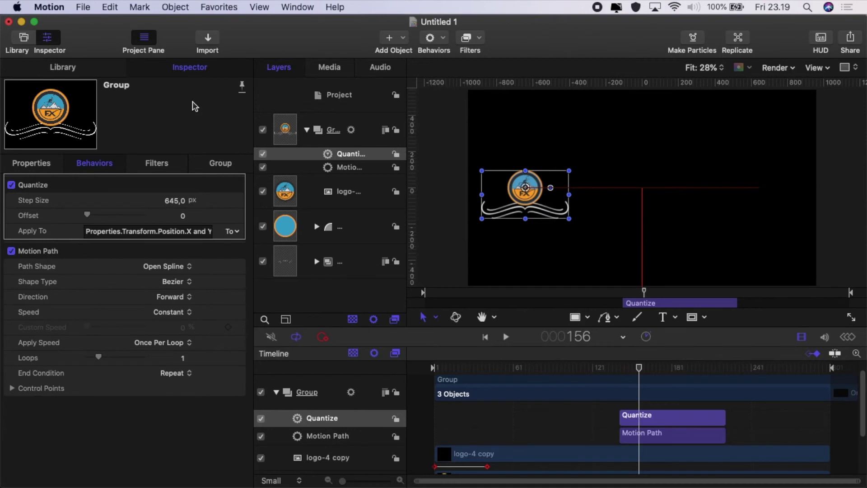
Play the logo's quantized movement from shortly before the Quantize behavior starts.
{"action": "left_click_drag", "start_coordinate": [638, 368], "coordinate": [584, 372]}
{"action": "left_click", "coordinate": [506, 338]}
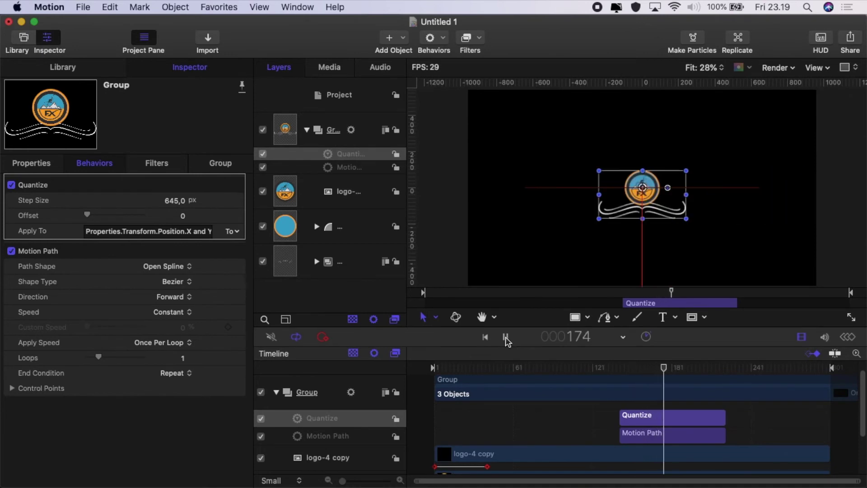
{"action": "left_click", "coordinate": [506, 337]}
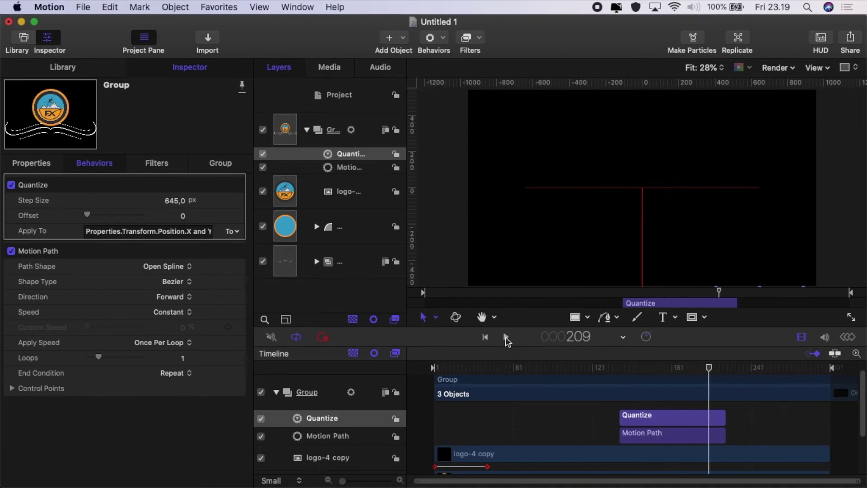
Place the playhead at frame 140 and add the Stylize Bad TV filter to the logo group.
{"action": "left_click_drag", "start_coordinate": [710, 371], "coordinate": [619, 381]}
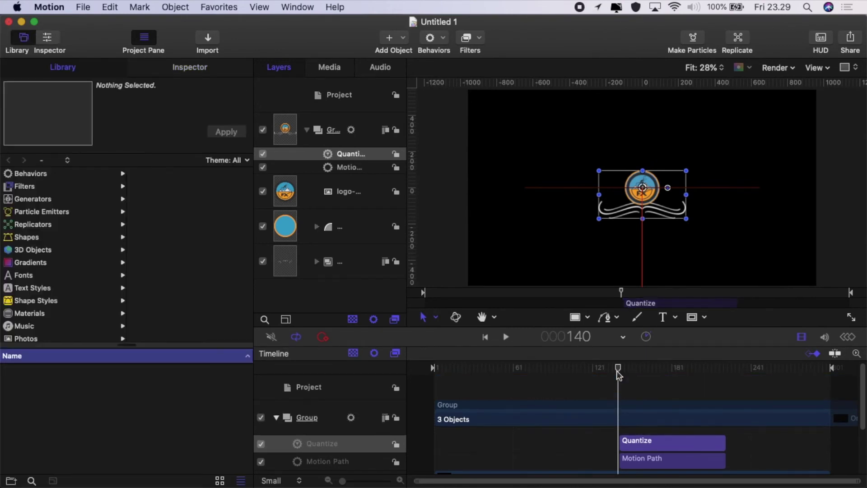
{"action": "left_click_drag", "start_coordinate": [619, 375], "coordinate": [619, 374]}
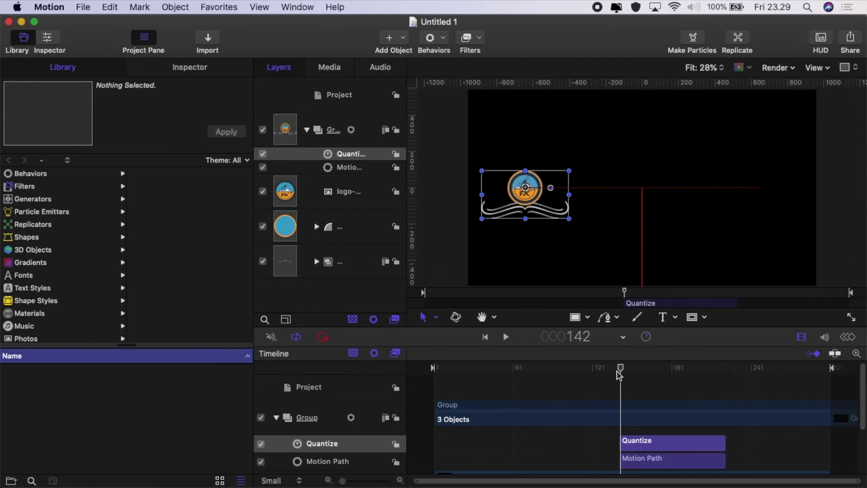
{"action": "left_click_drag", "start_coordinate": [619, 375], "coordinate": [619, 374]}
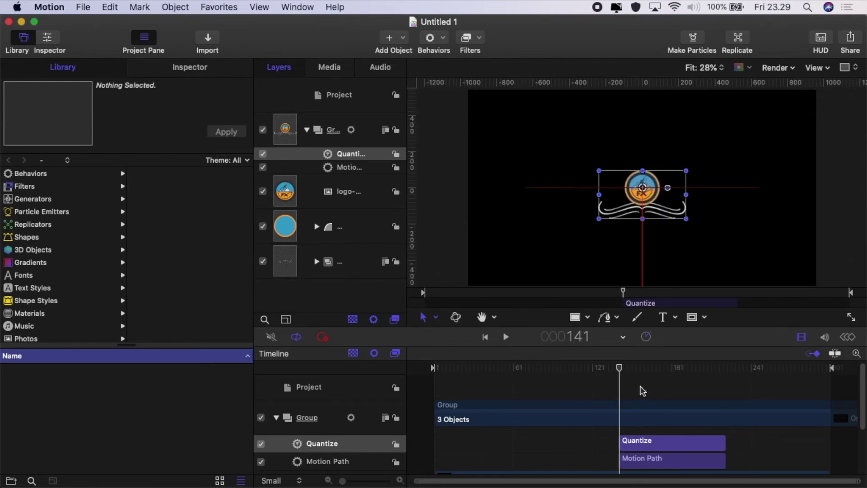
{"action": "key", "text": "Left"}
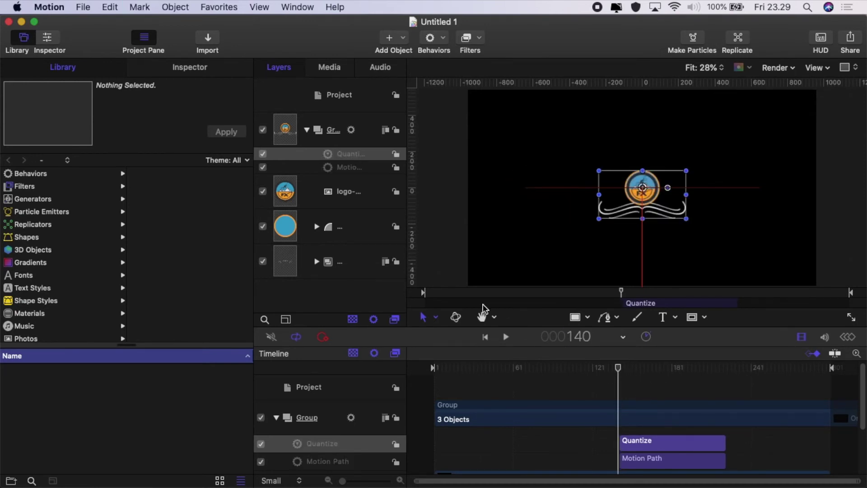
{"action": "left_click", "coordinate": [476, 39]}
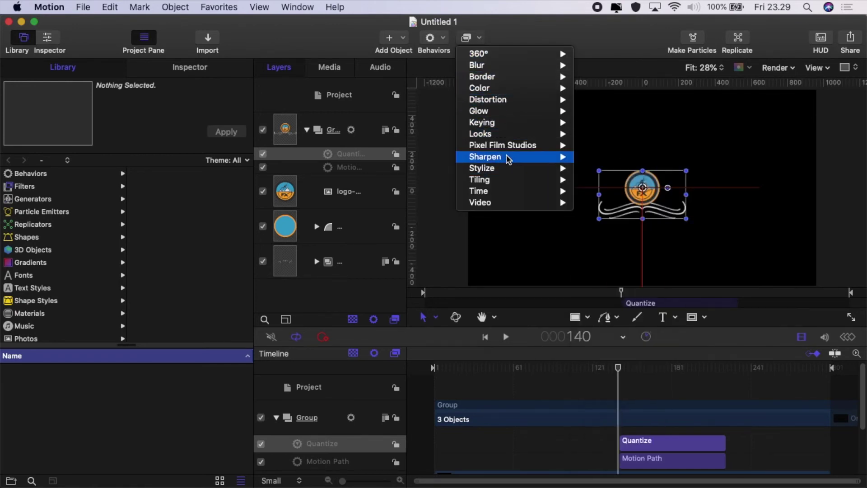
{"action": "mouse_move", "coordinate": [509, 166]}
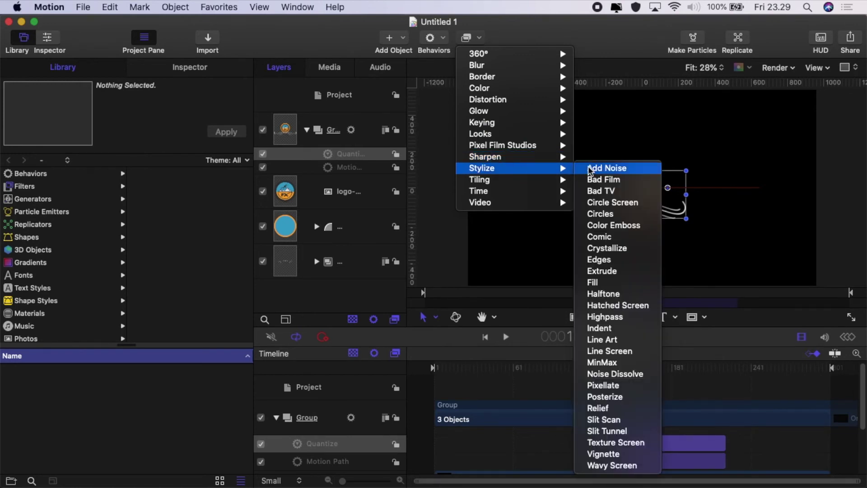
{"action": "left_click", "coordinate": [602, 191]}
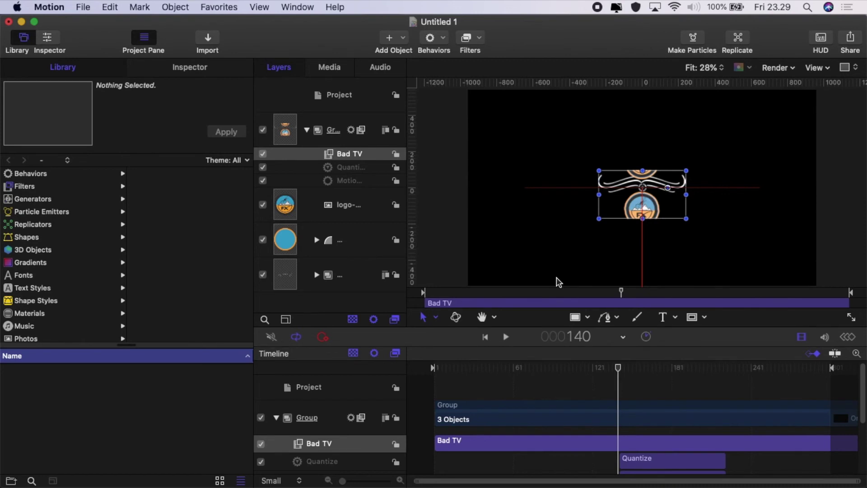
Set the Bad TV filter's Waviness to 180, Roll to -50 and Static to 0,7.
{"action": "left_click", "coordinate": [194, 72]}
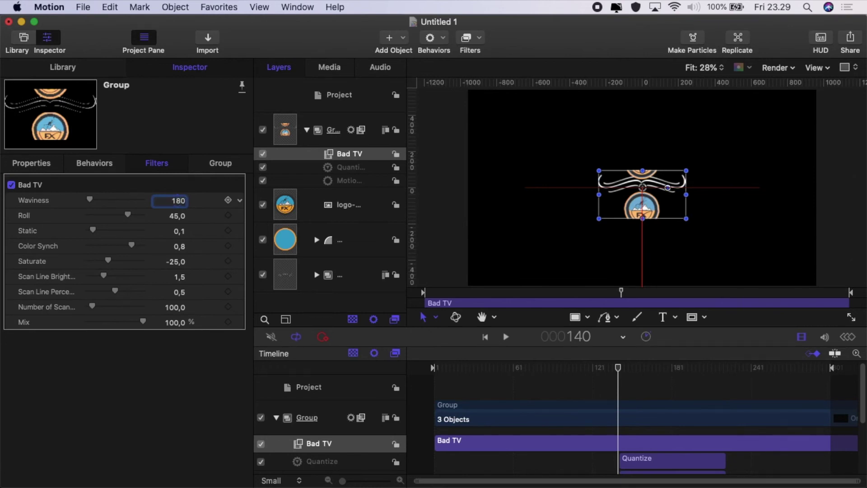
{"action": "left_click", "coordinate": [179, 216]}
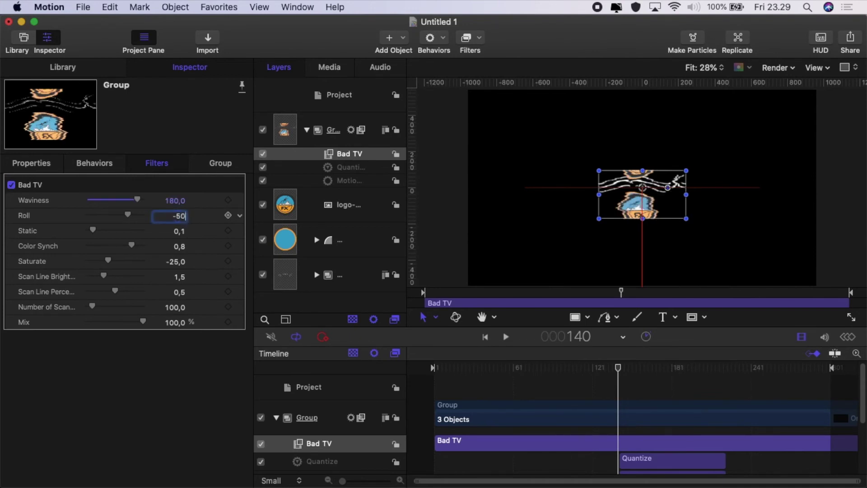
{"action": "left_click", "coordinate": [179, 232]}
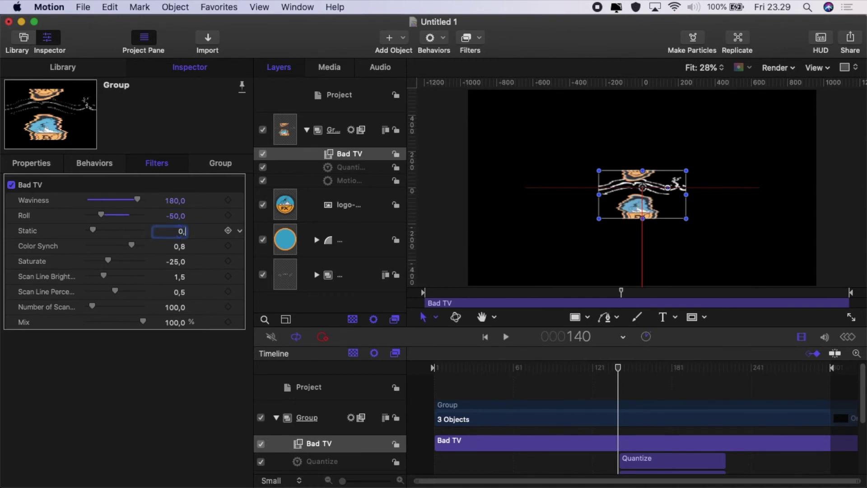
{"action": "type", "text": "0,7"}
{"action": "key", "text": "Return"}
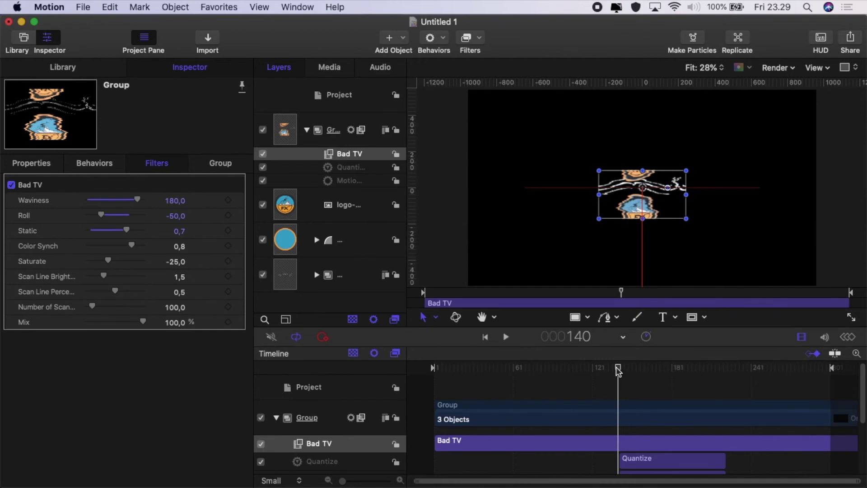
Trim the Bad TV filter to start at frame 140 and end at frame 143, enlarging the timeline scale.
{"action": "scroll", "coordinate": [620, 433], "scroll_direction": "down", "scroll_amount": 1}
{"action": "left_click", "coordinate": [619, 434]}
{"action": "key", "text": "i"}
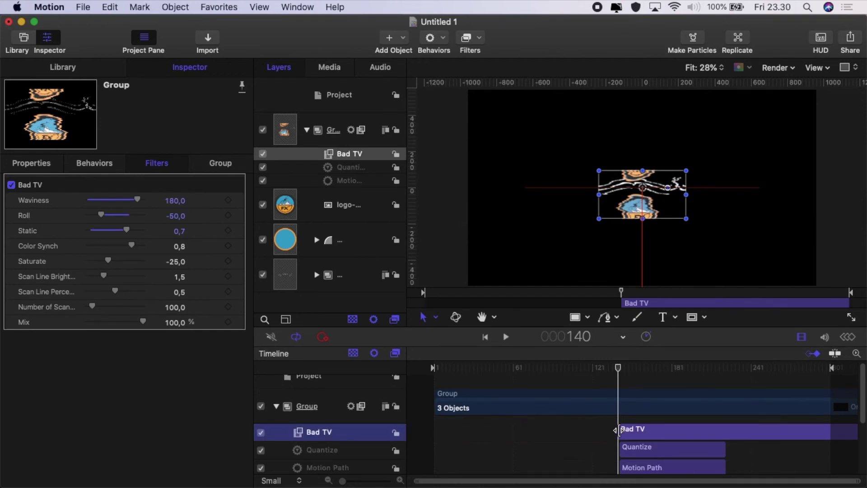
{"action": "key", "text": "Right"}
{"action": "key", "text": "Right"}
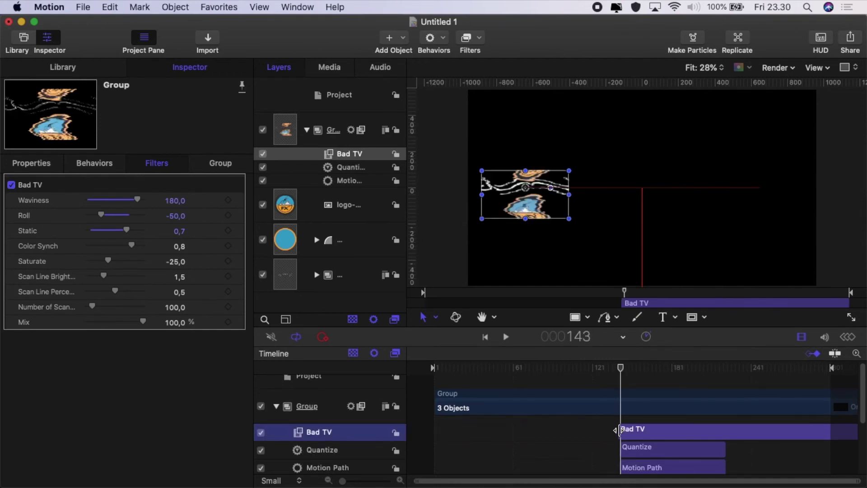
{"action": "key", "text": "Right"}
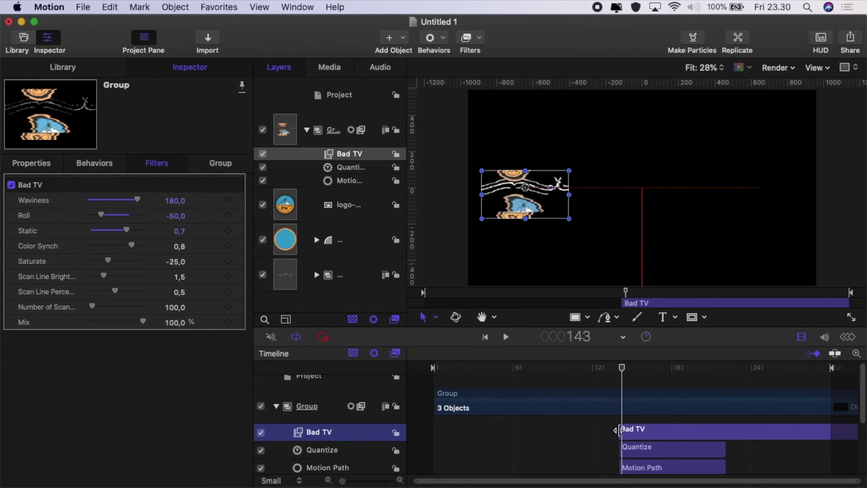
{"action": "key", "text": "super+equal"}
{"action": "left_click_drag", "start_coordinate": [344, 482], "coordinate": [381, 482]}
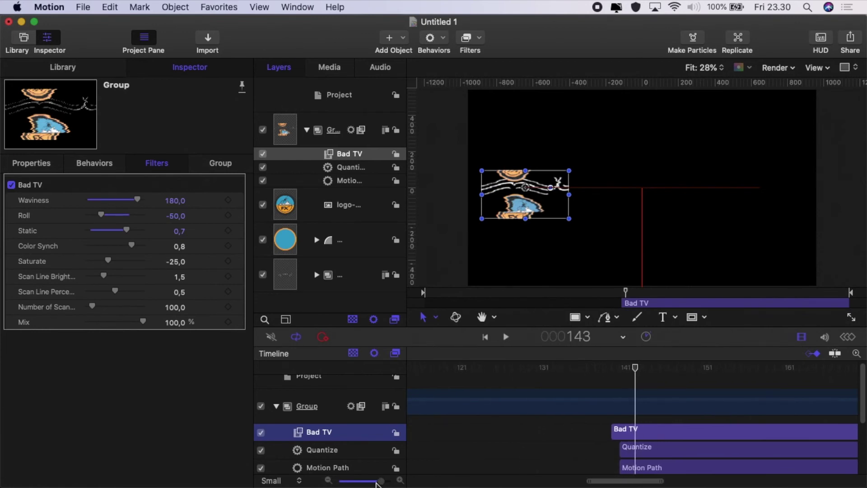
{"action": "key", "text": "o"}
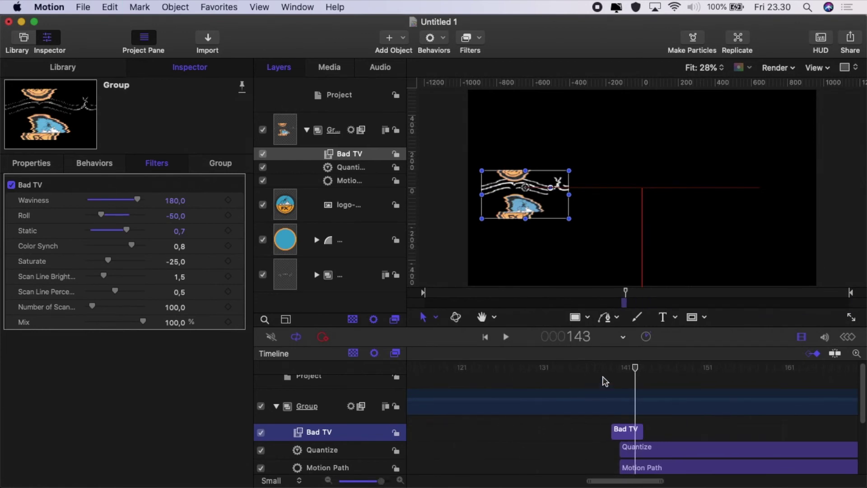
Duplicate the short Bad TV filter three times, starting the copies at frames 155, 165 and 170.
{"action": "mouse_move", "coordinate": [637, 369]}
{"action": "left_mouse_down"}
{"action": "mouse_move", "coordinate": [605, 372]}
{"action": "mouse_move", "coordinate": [644, 376]}
{"action": "left_mouse_up"}
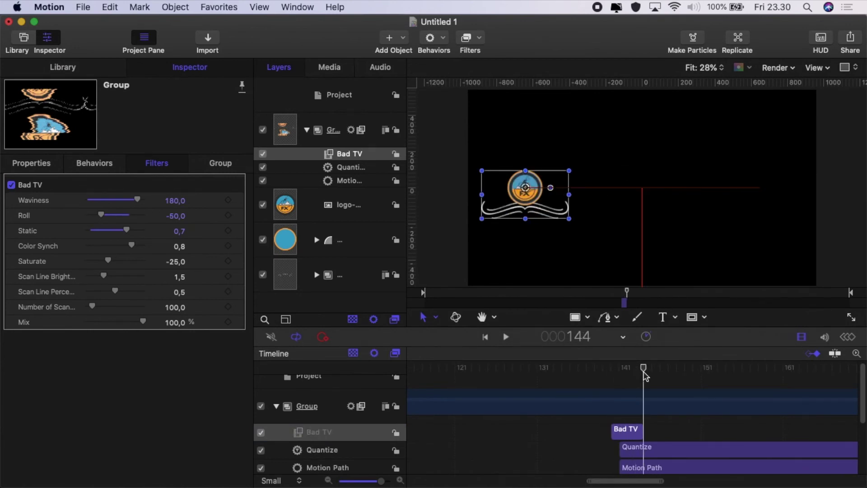
{"action": "scroll", "coordinate": [639, 377], "scroll_direction": "down", "scroll_amount": 4}
{"action": "scroll", "coordinate": [638, 378], "scroll_direction": "up", "scroll_amount": 2}
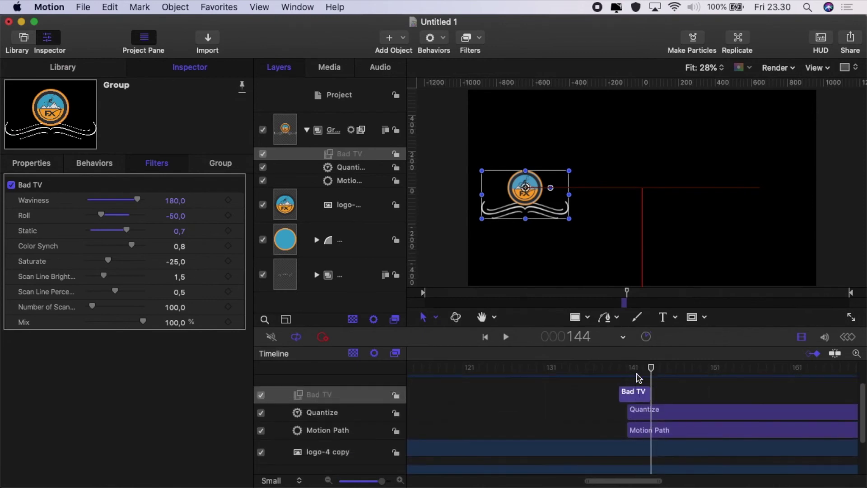
{"action": "scroll", "coordinate": [575, 405], "scroll_direction": "up", "scroll_amount": 3}
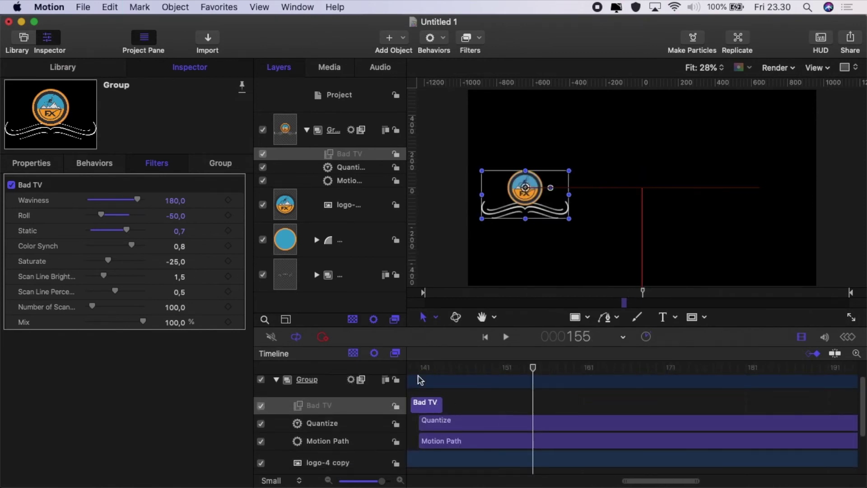
{"action": "key", "text": "super+d"}
{"action": "left_click_drag", "start_coordinate": [425, 405], "coordinate": [635, 403]}
{"action": "key", "text": "super+d"}
{"action": "key", "text": "Left"}
{"action": "key", "text": "Left"}
{"action": "right_click", "coordinate": [347, 154]}
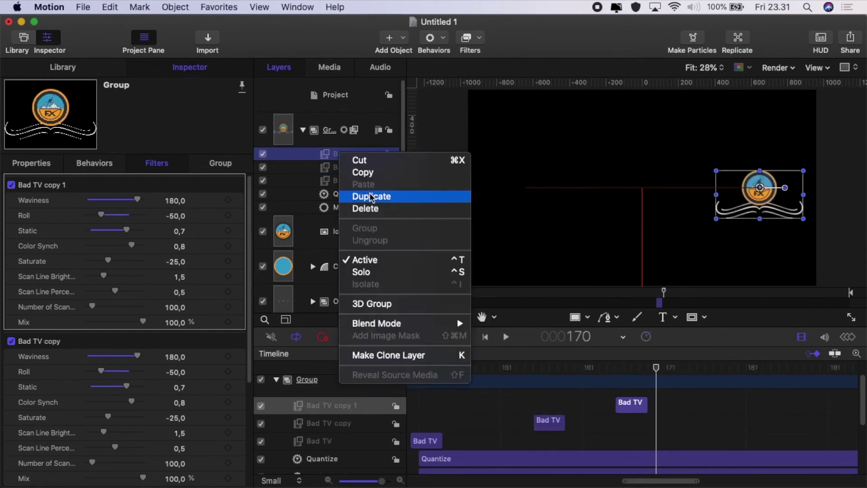
{"action": "left_click", "coordinate": [397, 196]}
Return the playhead to frame 140 and add the Blur Prism filter to the logo group.
{"action": "scroll", "coordinate": [519, 392], "scroll_direction": "left", "scroll_amount": 3}
{"action": "key", "text": "shift+Left"}
{"action": "key", "text": "shift+Left"}
{"action": "key", "text": "shift+Left"}
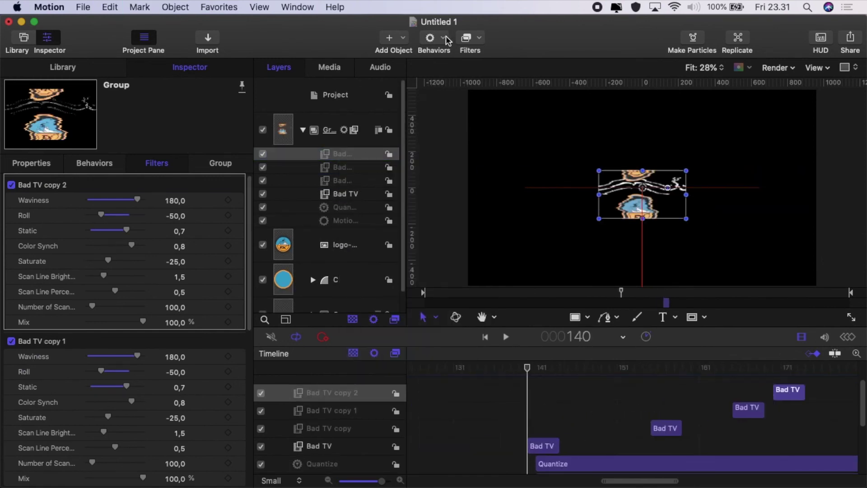
{"action": "left_click", "coordinate": [478, 40]}
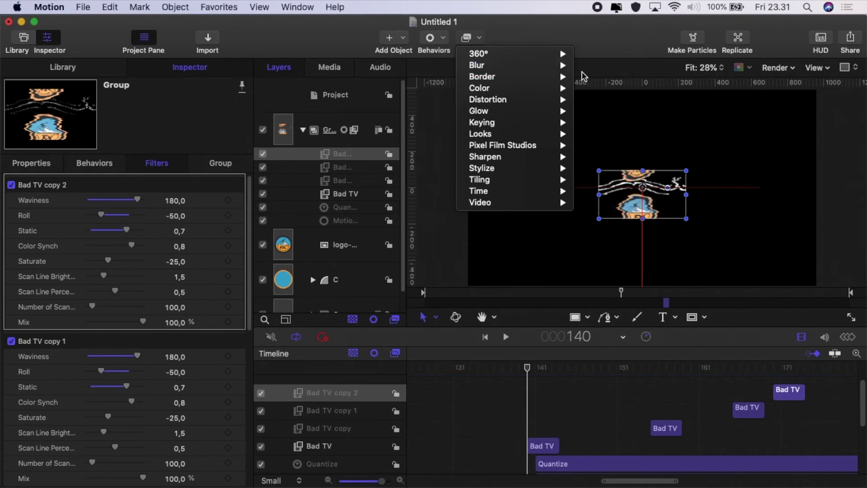
{"action": "mouse_move", "coordinate": [556, 66]}
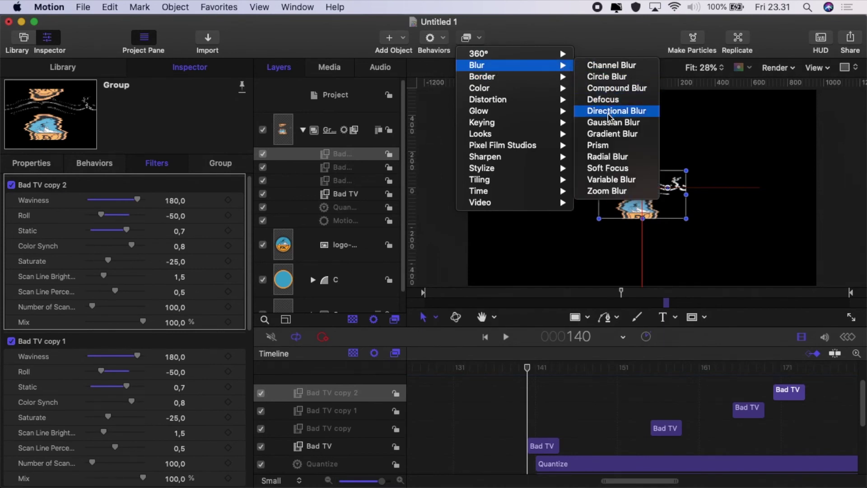
{"action": "left_click", "coordinate": [614, 145]}
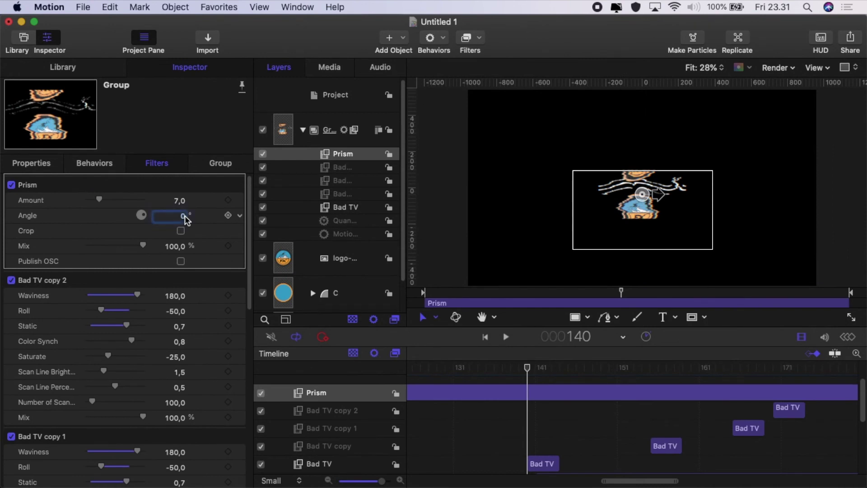
Set the Prism filter's Angle to 12° and Amount to 42.
{"action": "key", "text": "Return"}
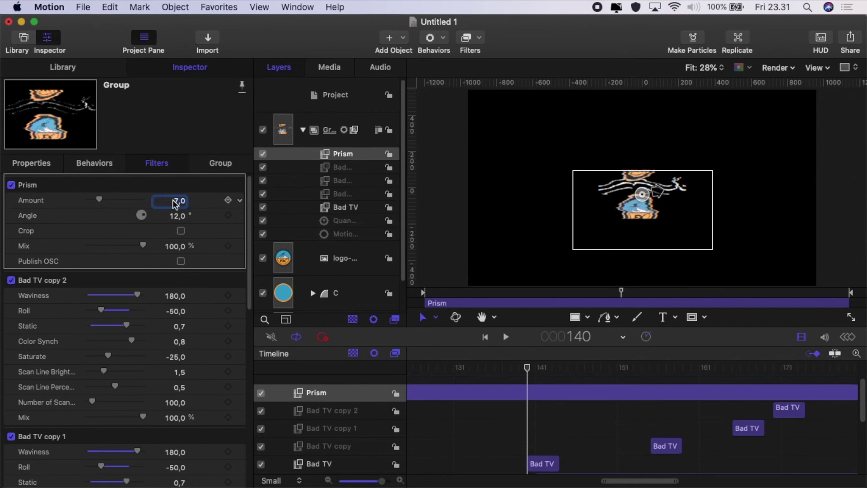
{"action": "type", "text": "42"}
{"action": "key", "text": "Return"}
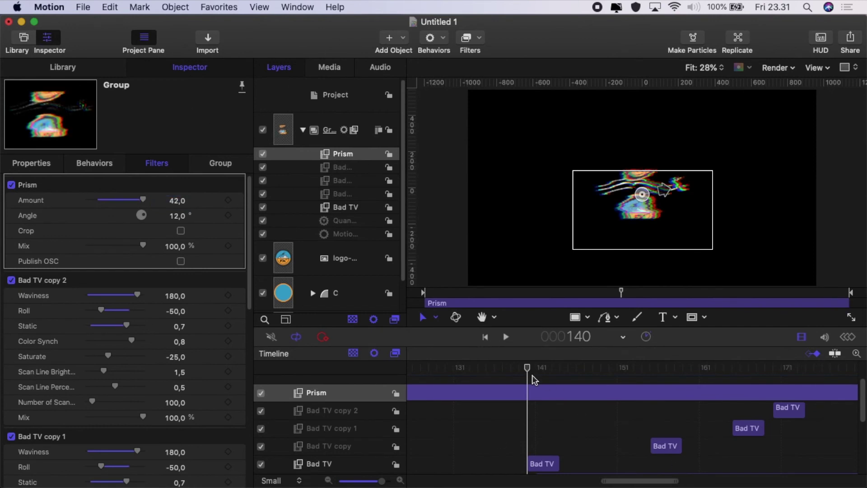
Trim the Prism filter to start at frame 140 and end at frame 143, matching the first Bad TV clip.
{"action": "scroll", "coordinate": [534, 381], "scroll_direction": "down", "scroll_amount": 2}
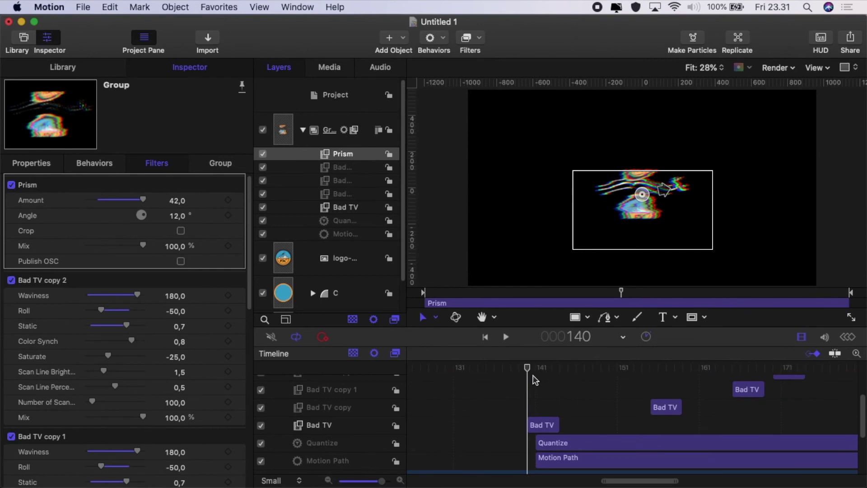
{"action": "scroll", "coordinate": [535, 381], "scroll_direction": "up", "scroll_amount": 5}
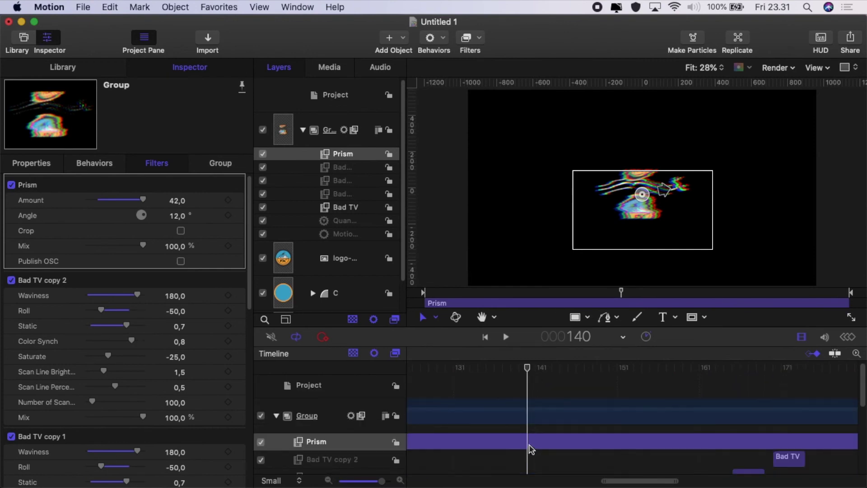
{"action": "key", "text": "i"}
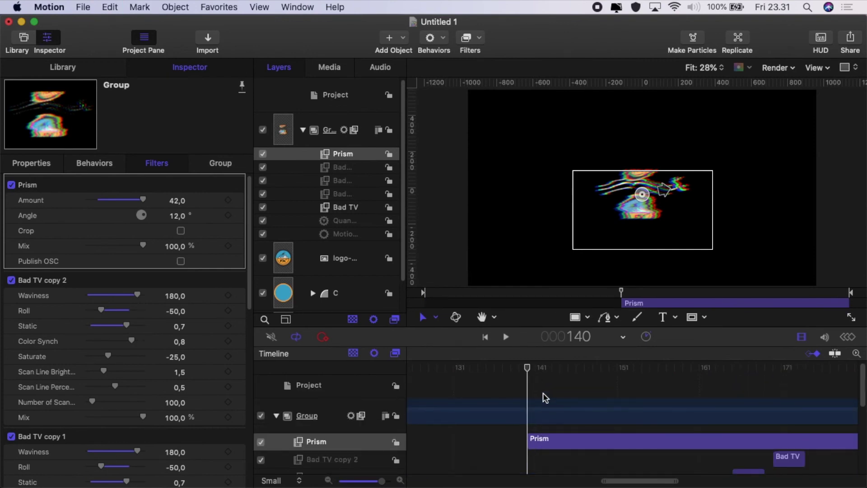
{"action": "scroll", "coordinate": [544, 397], "scroll_direction": "down", "scroll_amount": 3}
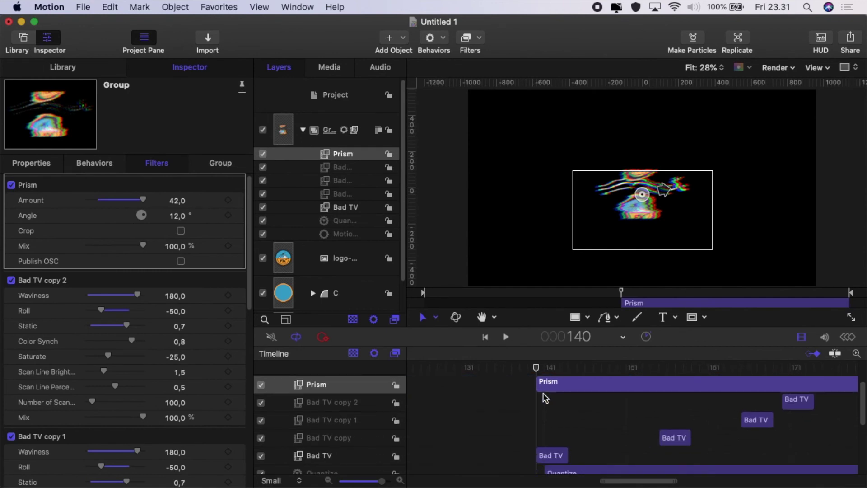
{"action": "key", "text": "Right"}
{"action": "key", "text": "Right"}
{"action": "key", "text": "Right"}
{"action": "key", "text": "Right"}
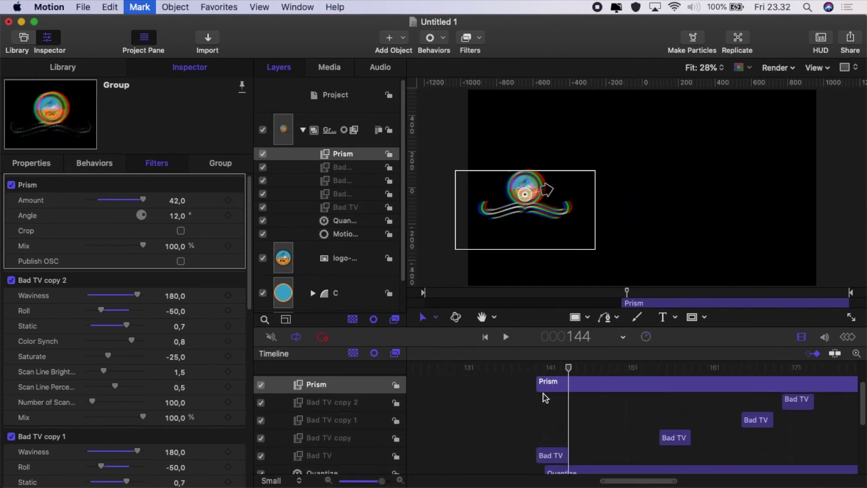
{"action": "key", "text": "o"}
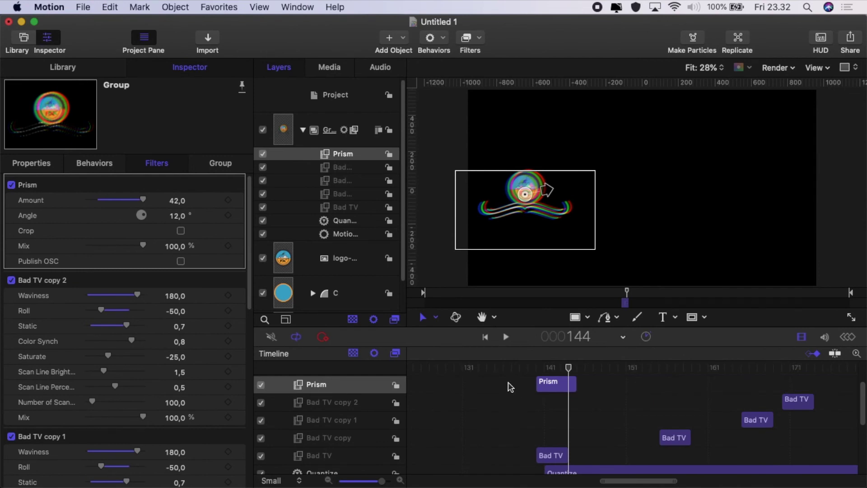
{"action": "key", "text": "Left"}
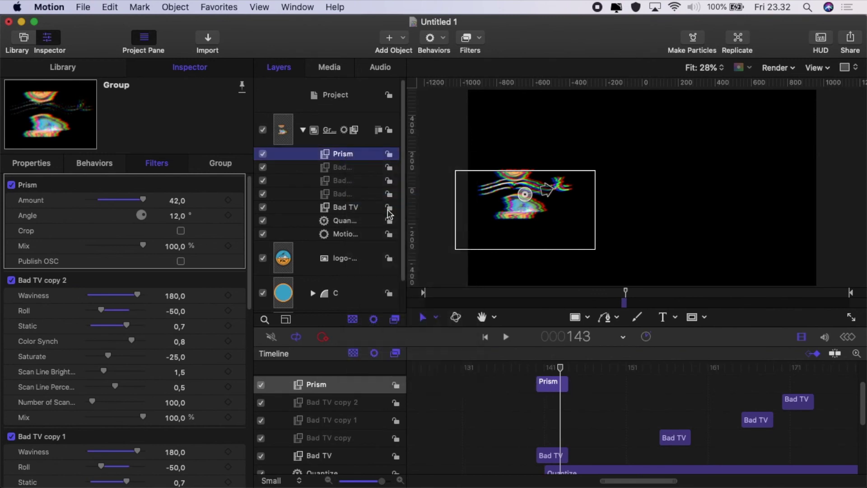
Duplicate the short Prism filter three times and align the copies in time with the three Bad TV copies.
{"action": "key", "text": "super+d"}
{"action": "key", "text": "super+d"}
{"action": "key", "text": "super+d"}
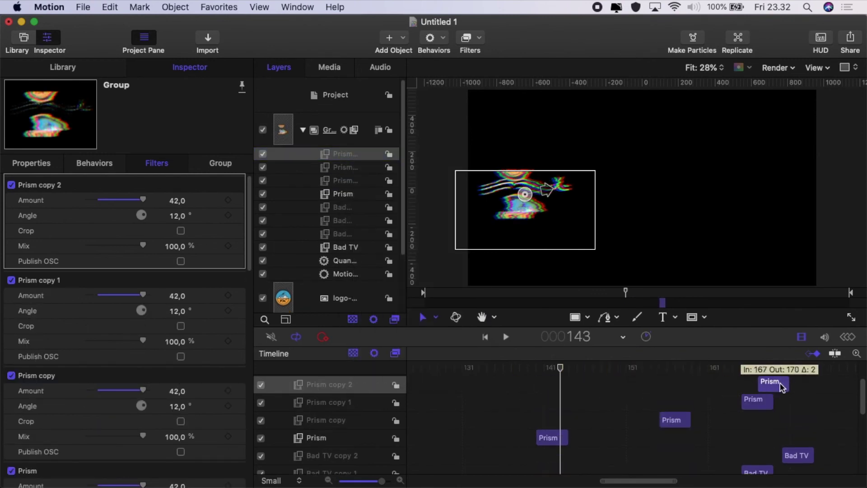
Fit the whole project in the timeline, deselect everything and play the animation from the start to review the glitches.
{"action": "left_click_drag", "start_coordinate": [381, 480], "coordinate": [342, 480]}
{"action": "scroll", "coordinate": [587, 425], "scroll_direction": "down", "scroll_amount": 5}
{"action": "key", "text": "shift+super+a"}
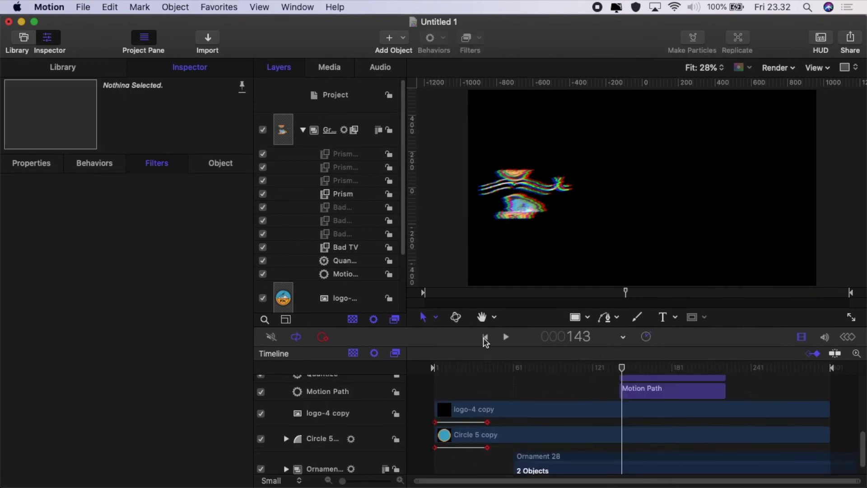
{"action": "left_click", "coordinate": [486, 338]}
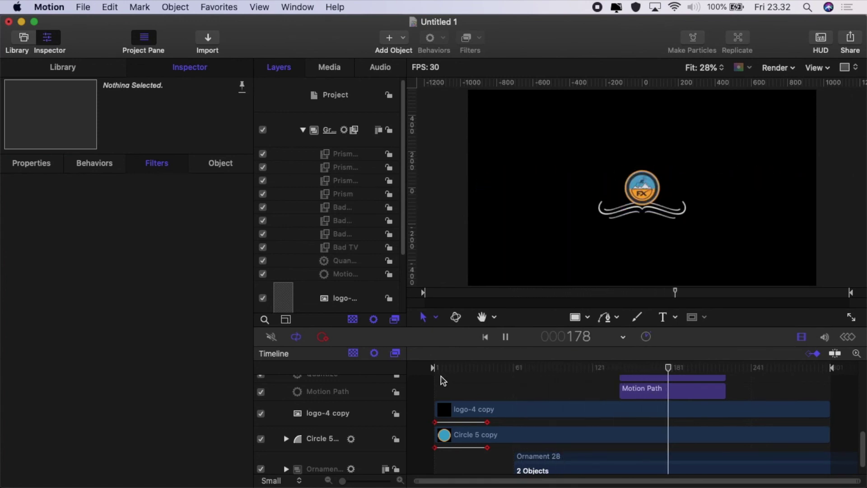
{"action": "left_click", "coordinate": [506, 337]}
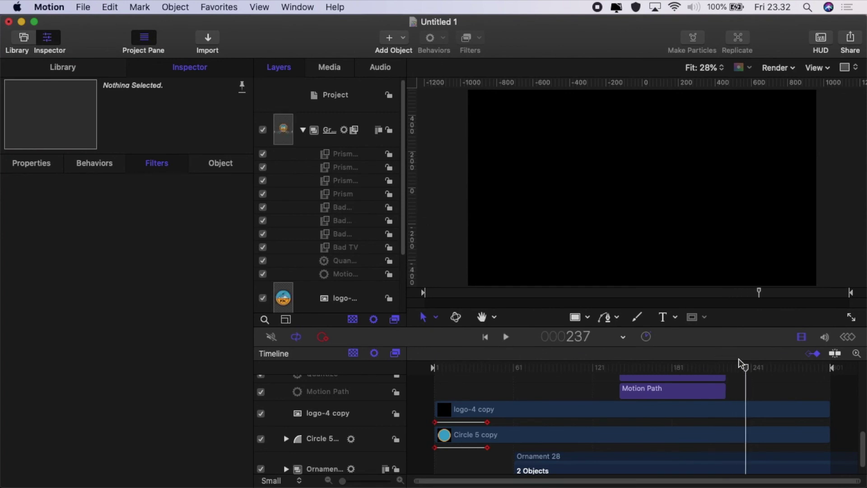
{"action": "left_click", "coordinate": [505, 337]}
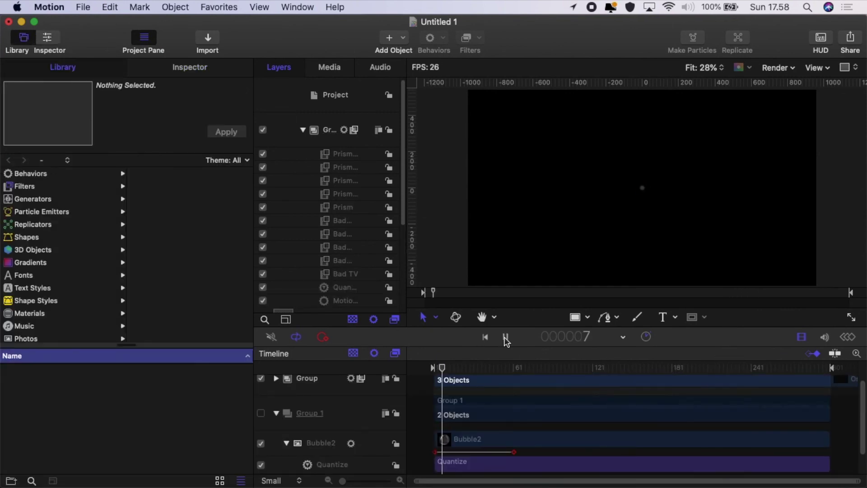